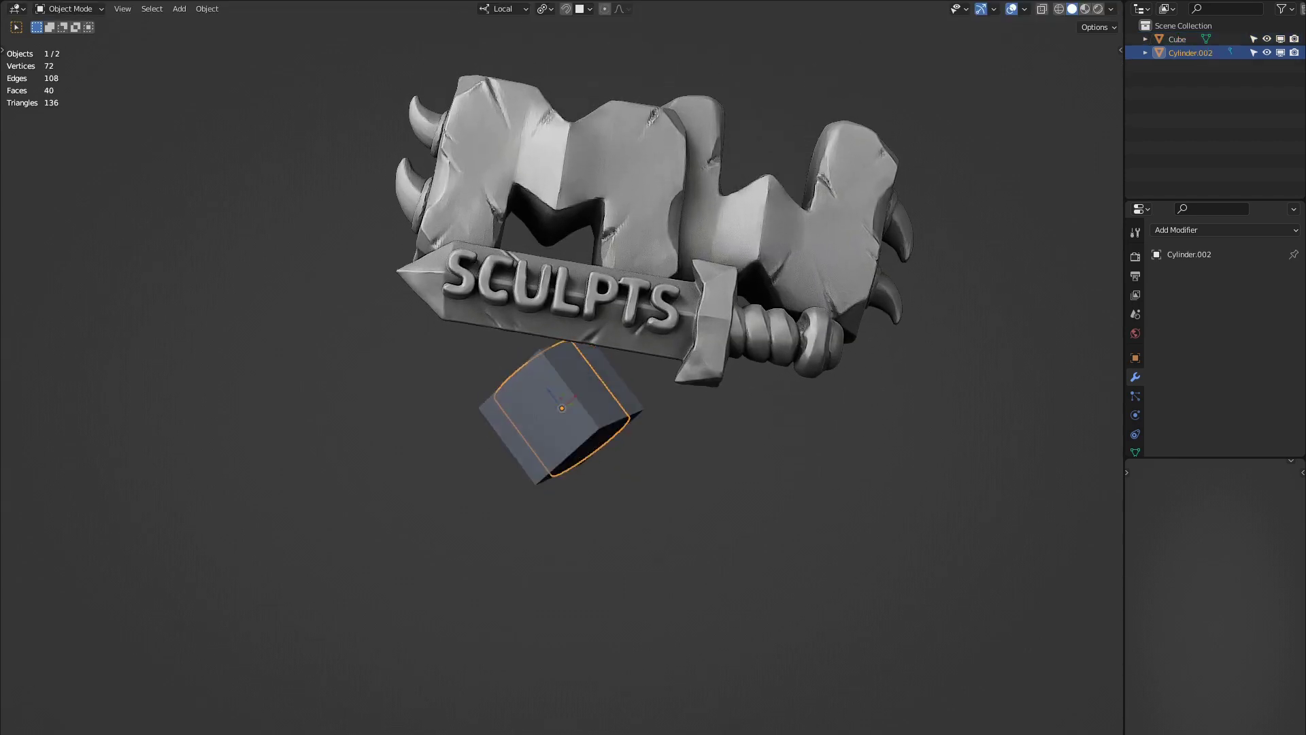
Rotate the cylinder freely, add a cone and move it clear of the cylinder.
key("r")
key("r")
key("shift+a")
Rotate the cone freely, add a sphere and move it above the cone.
key("g")
left_click(794, 163)
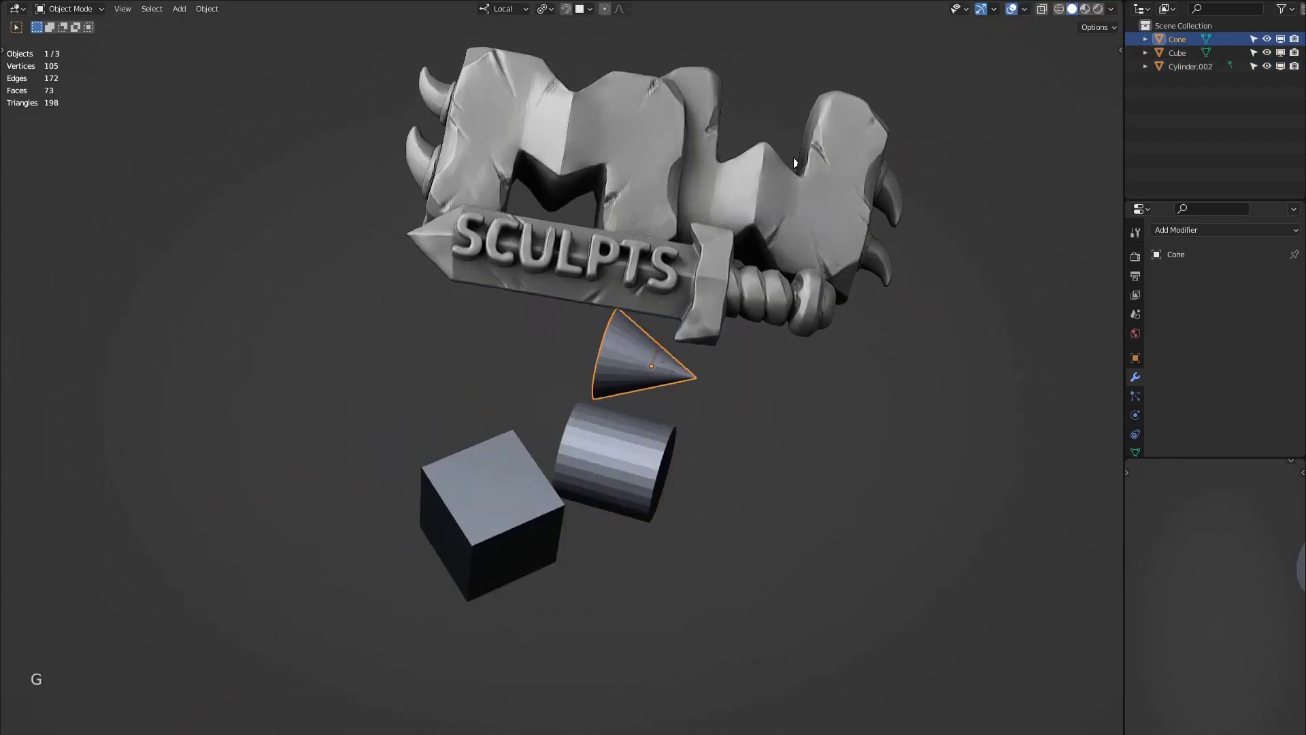
key("r")
key("r")
middle_click_drag(794, 163, 751, 151)
left_click(693, 151)
key("f")
left_click(800, 138)
key("g")
left_click(734, 102)
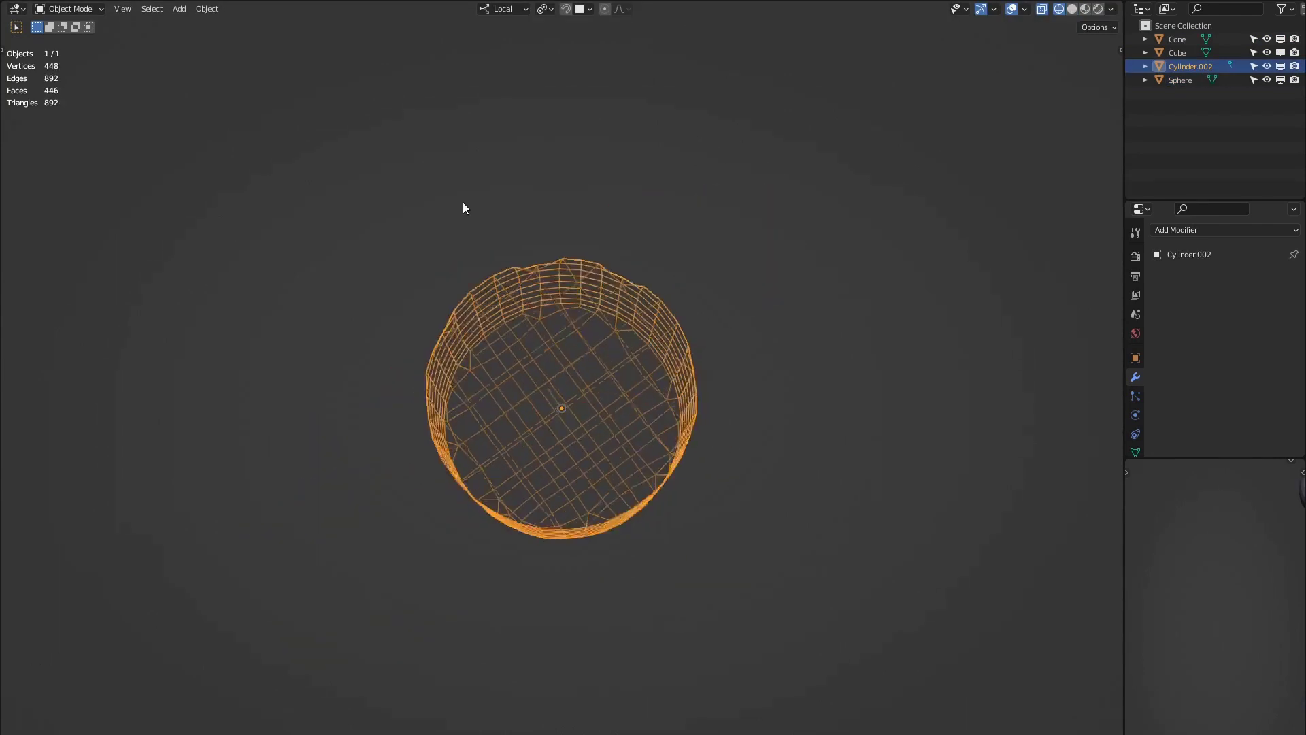
Isolate the cylinder in wireframe and remesh it at progressively finer resolutions.
key("v")
key("v")
key("v")
key("v")
key("v")
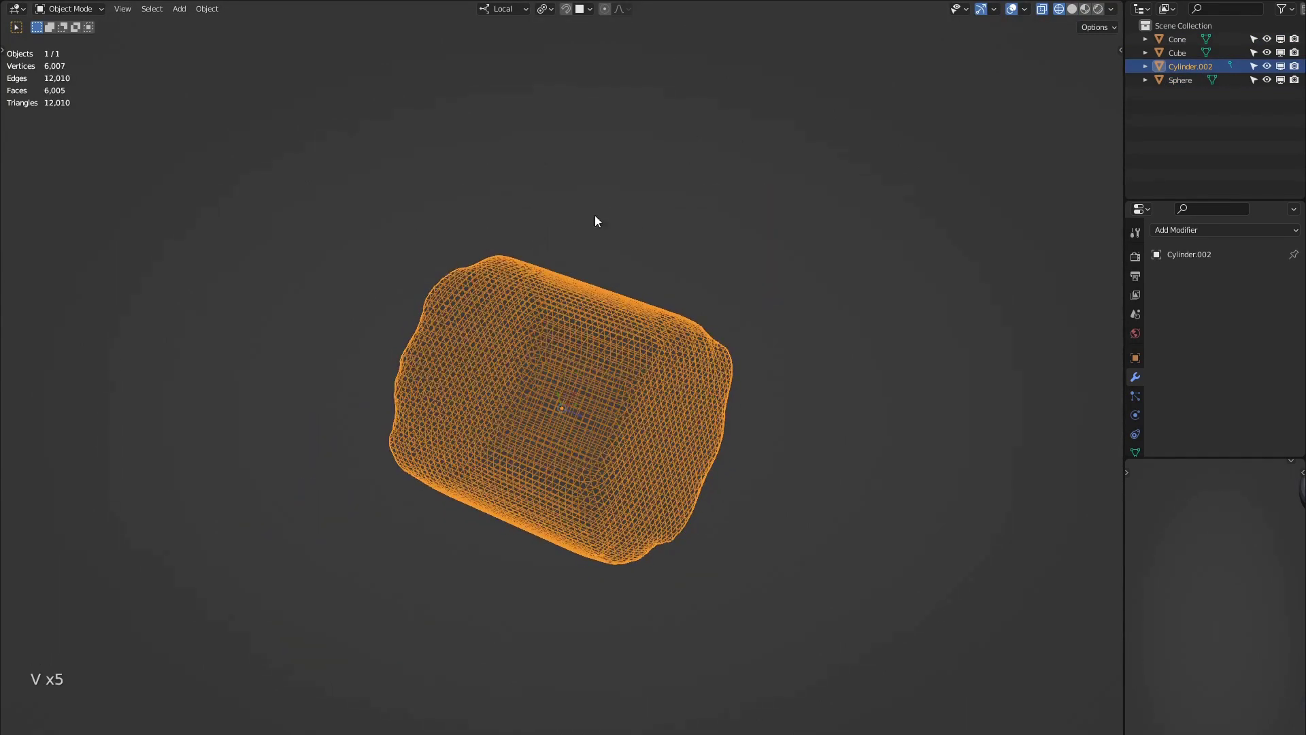
key("v")
key("v")
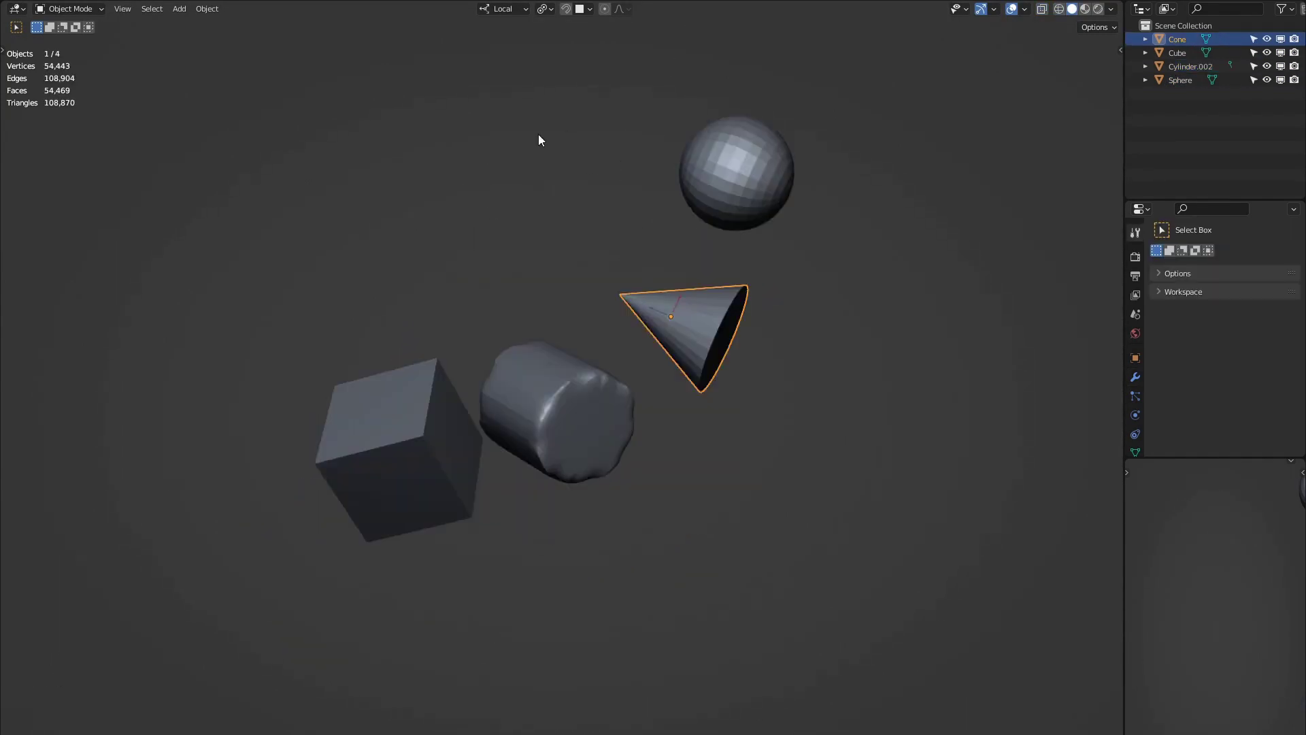
Isolate the cone in solid shading and flip it along its Z axis.
key("KP_Divide")
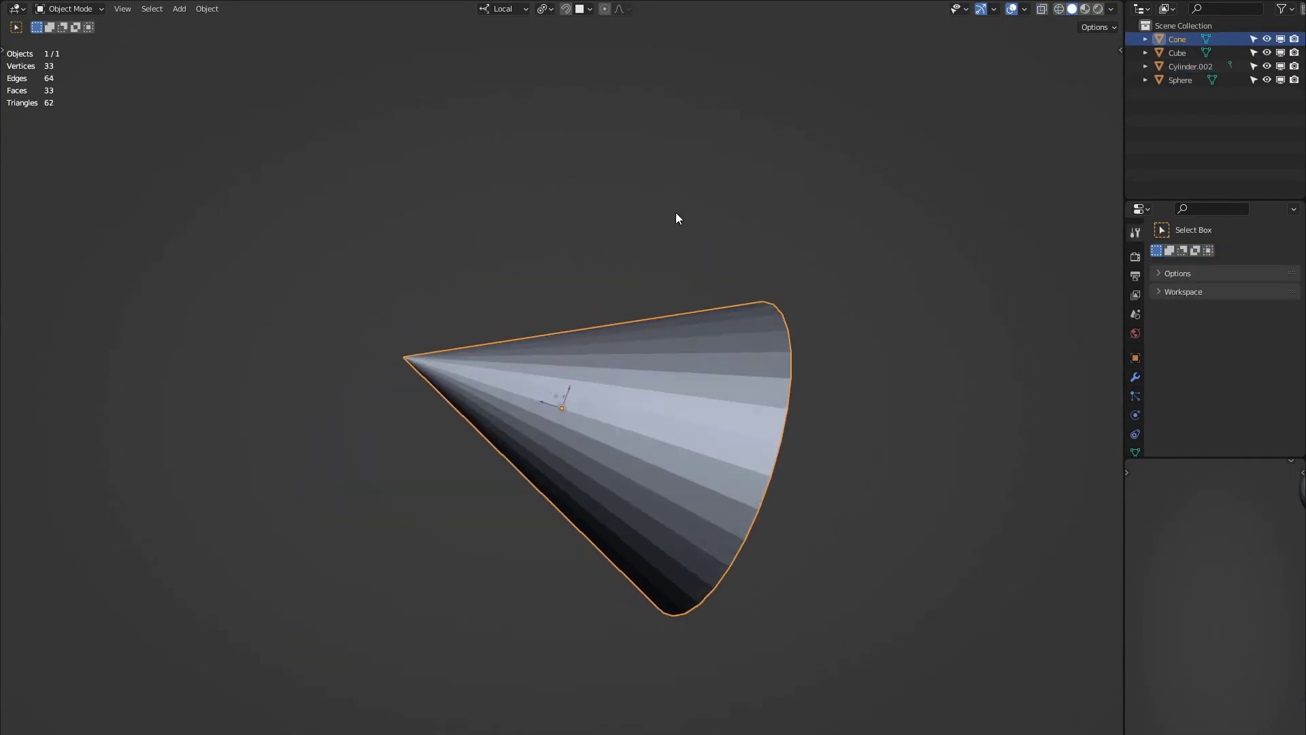
middle_click_drag(675, 212, 642, 172)
key("F5")
left_click(638, 229)
middle_click_drag(637, 229, 706, 161)
key("n")
key("n")
key("F7")
key("F6")
left_click(648, 260)
Symmetrize the cone along Z so that it becomes a double-pointed shape.
key("F7")
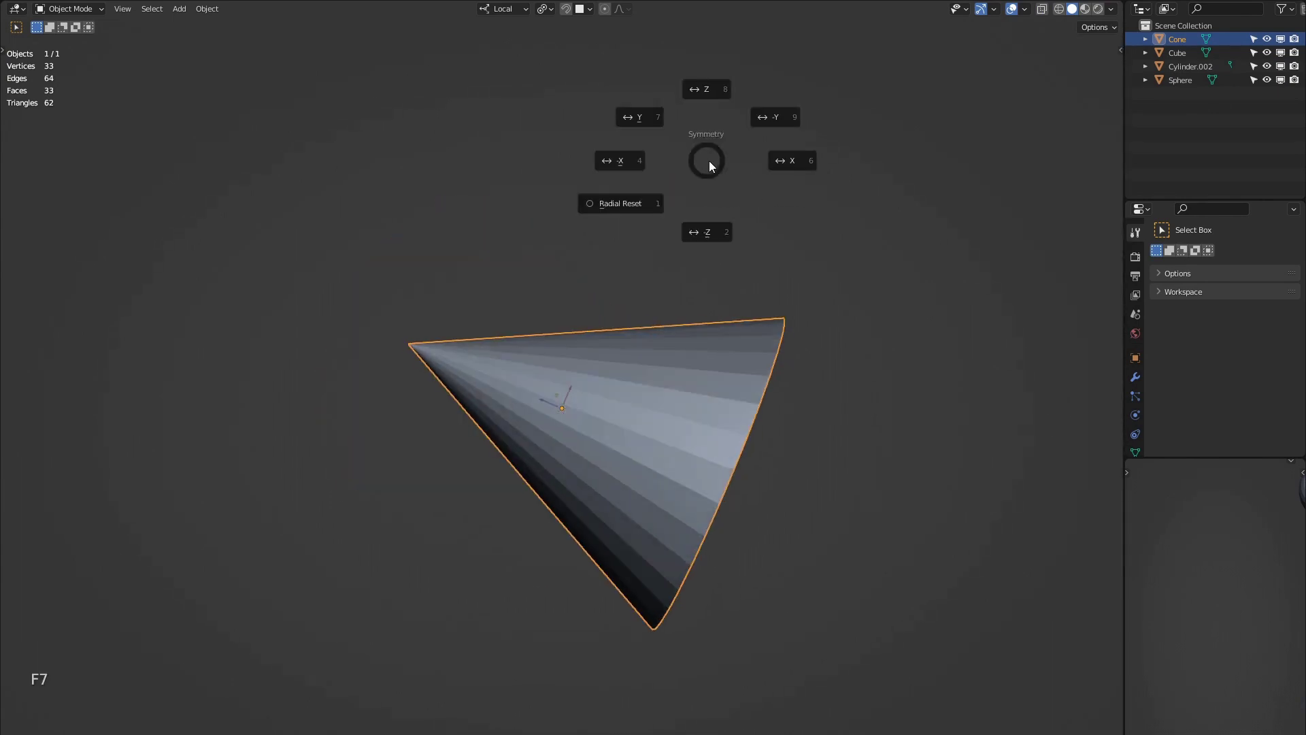
left_click(707, 89)
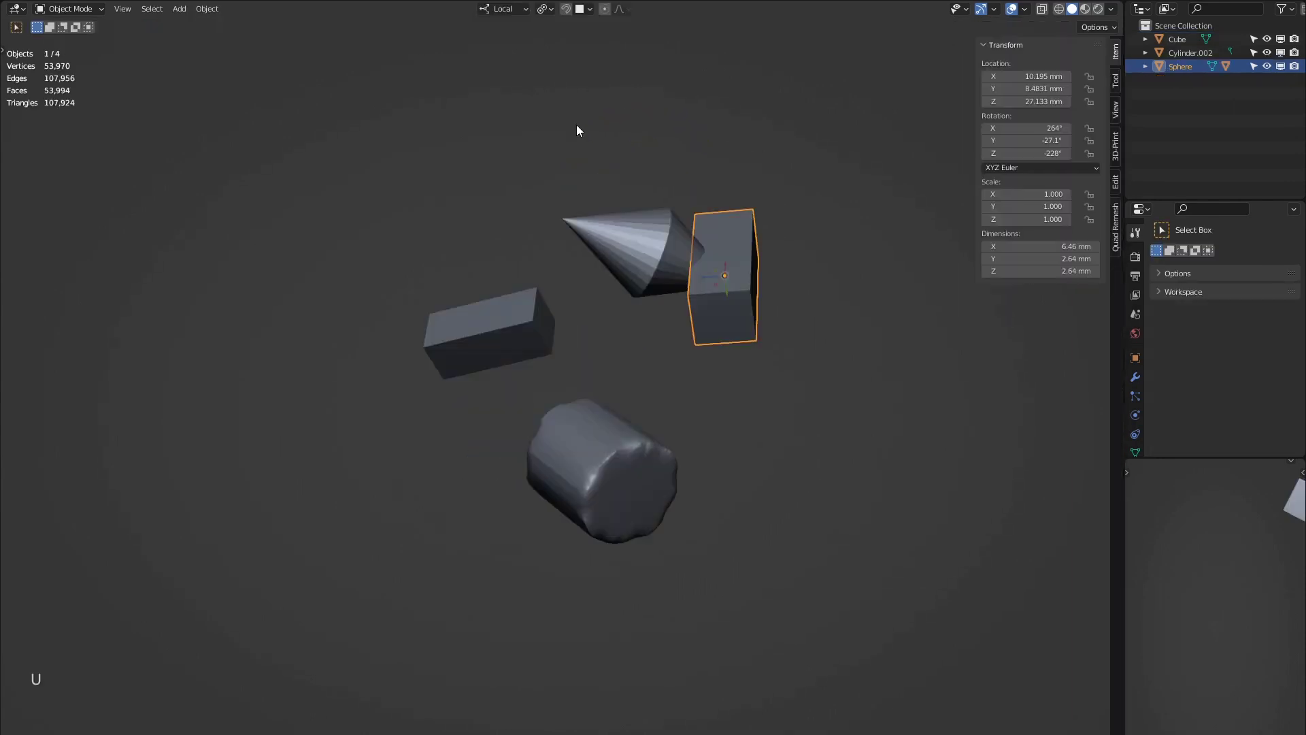
left_click(578, 320)
left_click(586, 160)
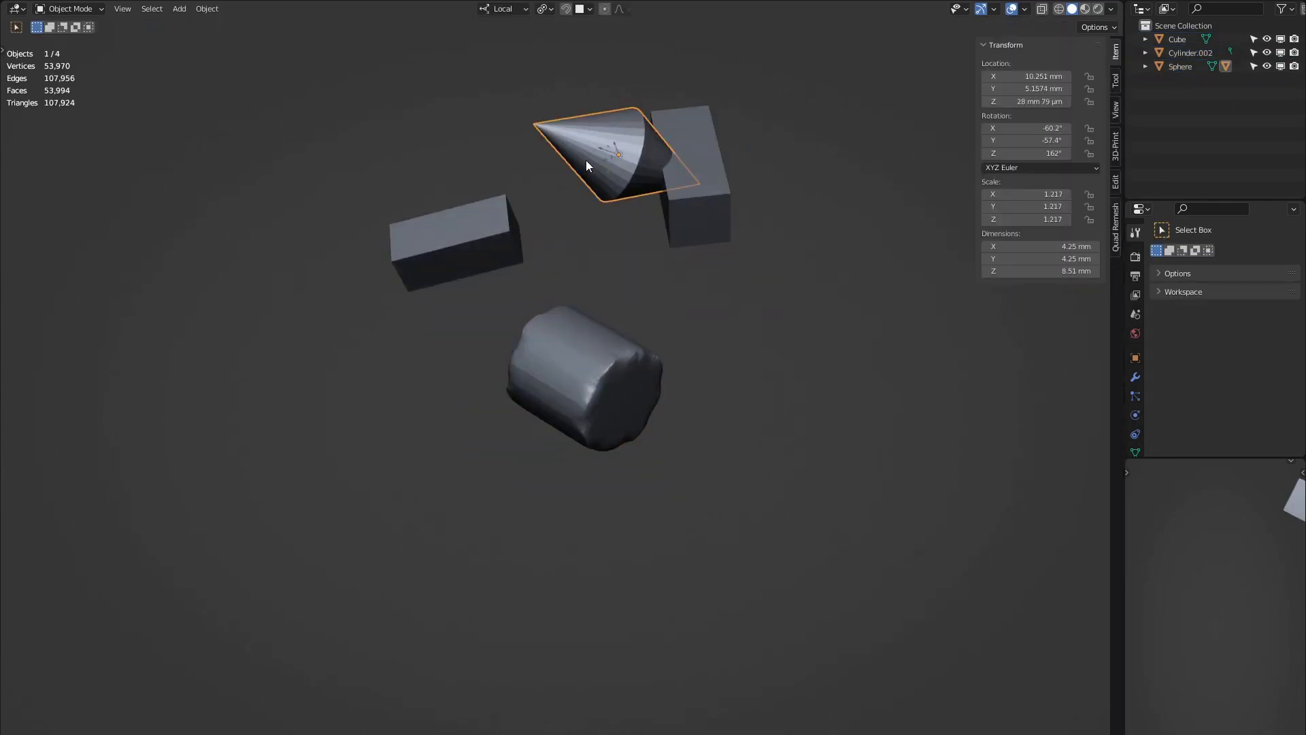
Add a level 2 Subdivision modifier to the double-pointed cone, display its modifier settings and isolate it.
key("ctrl+2")
left_click(1135, 379)
middle_click_drag(656, 56, 665, 211, "shift")
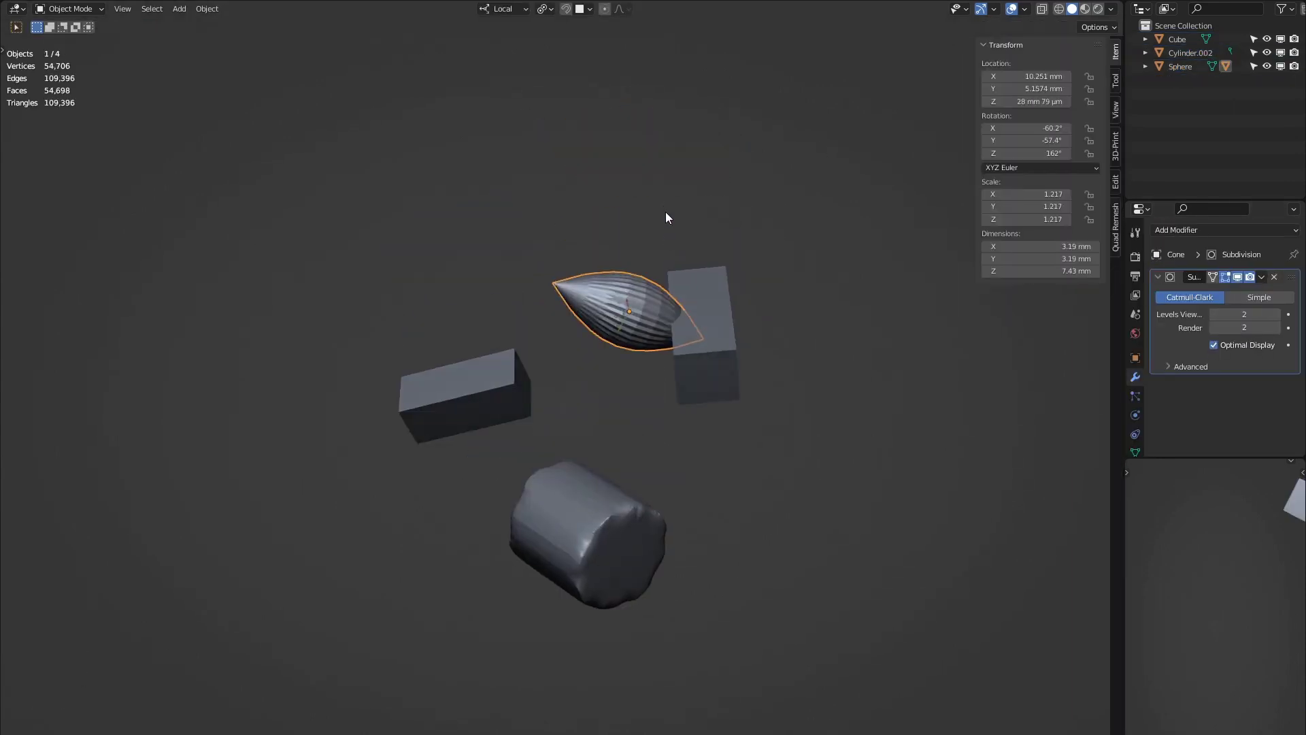
key("KP_Divide")
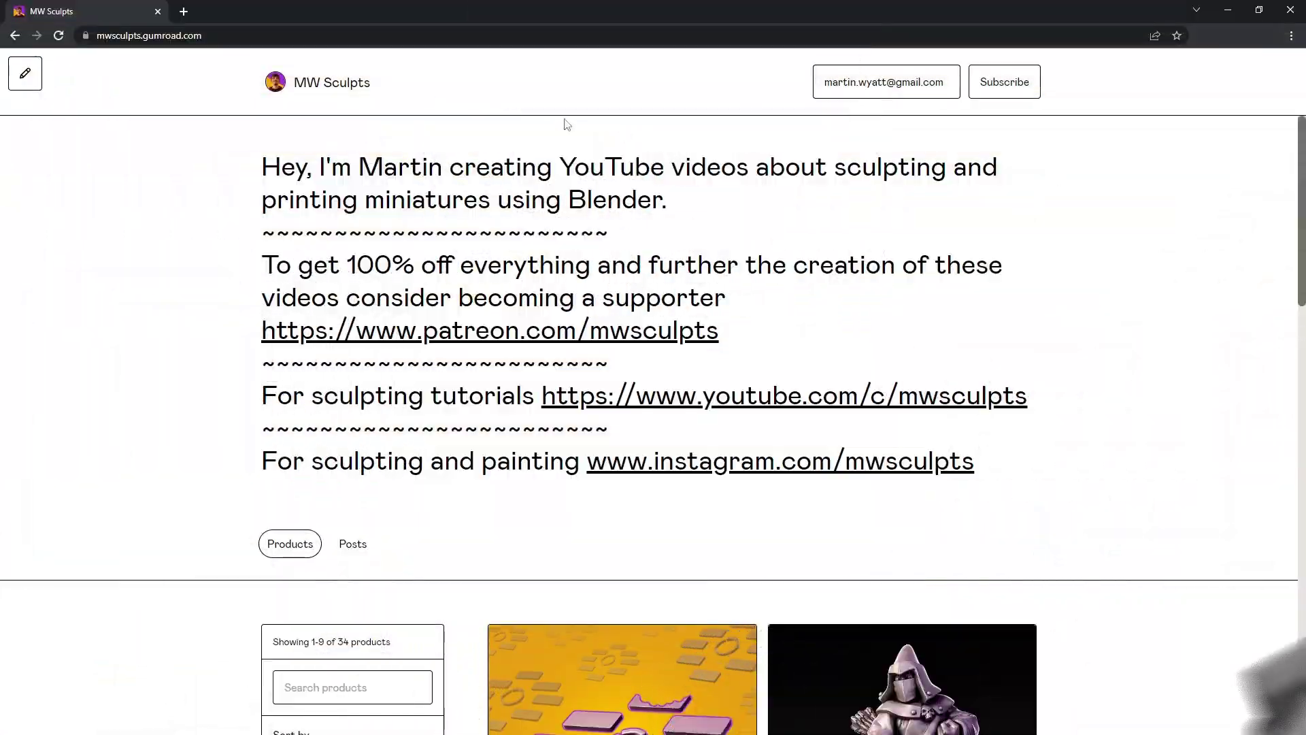
Switch to the browser and request the MW Sculpt Pies 2.0 add-on from the MW Sculpts Gumroad page at a price of 0.
scroll(567, 124, "down", 7)
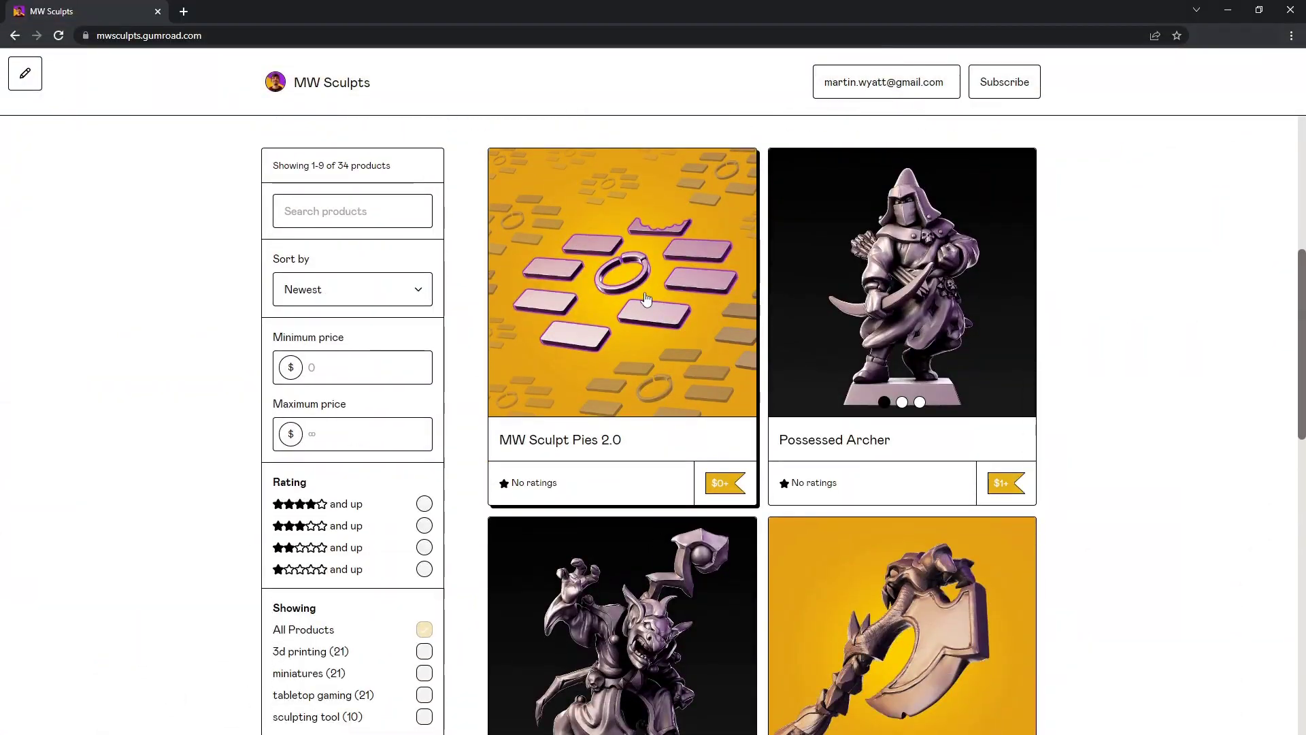
scroll(756, 309, "down", 5)
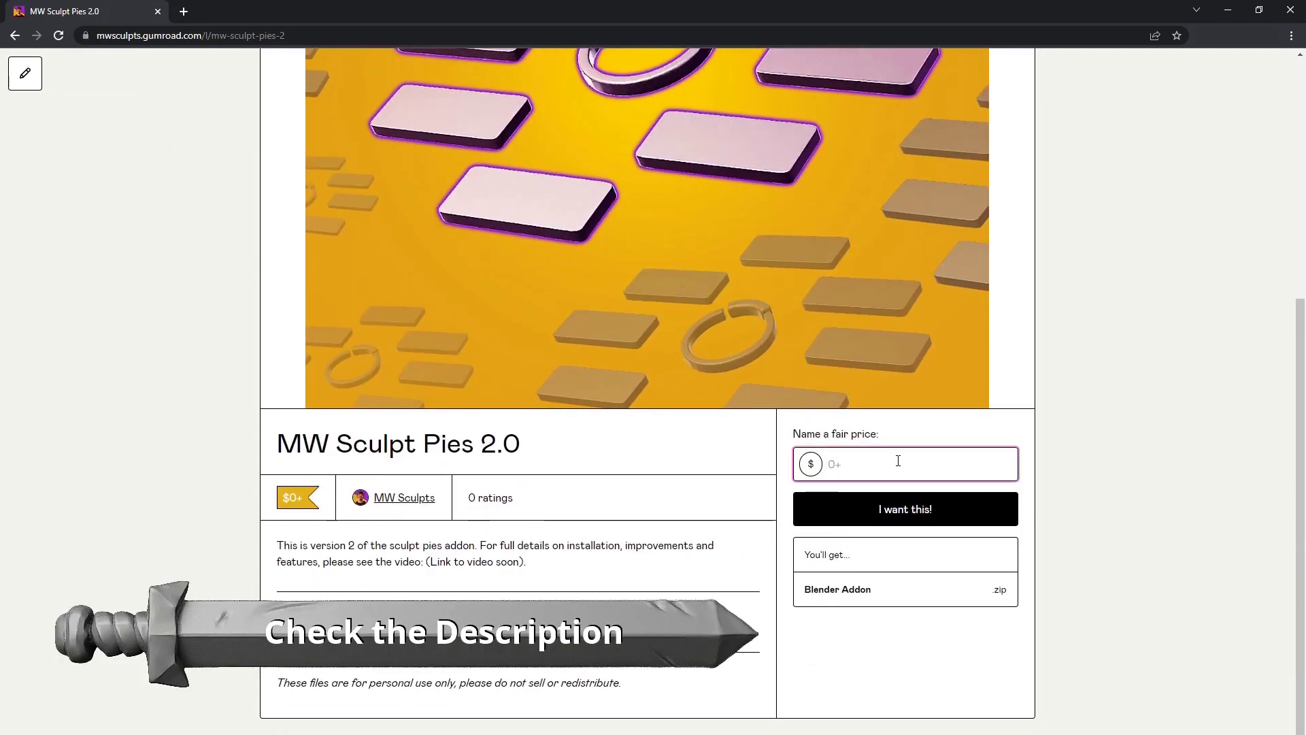
type("0")
left_click(942, 520)
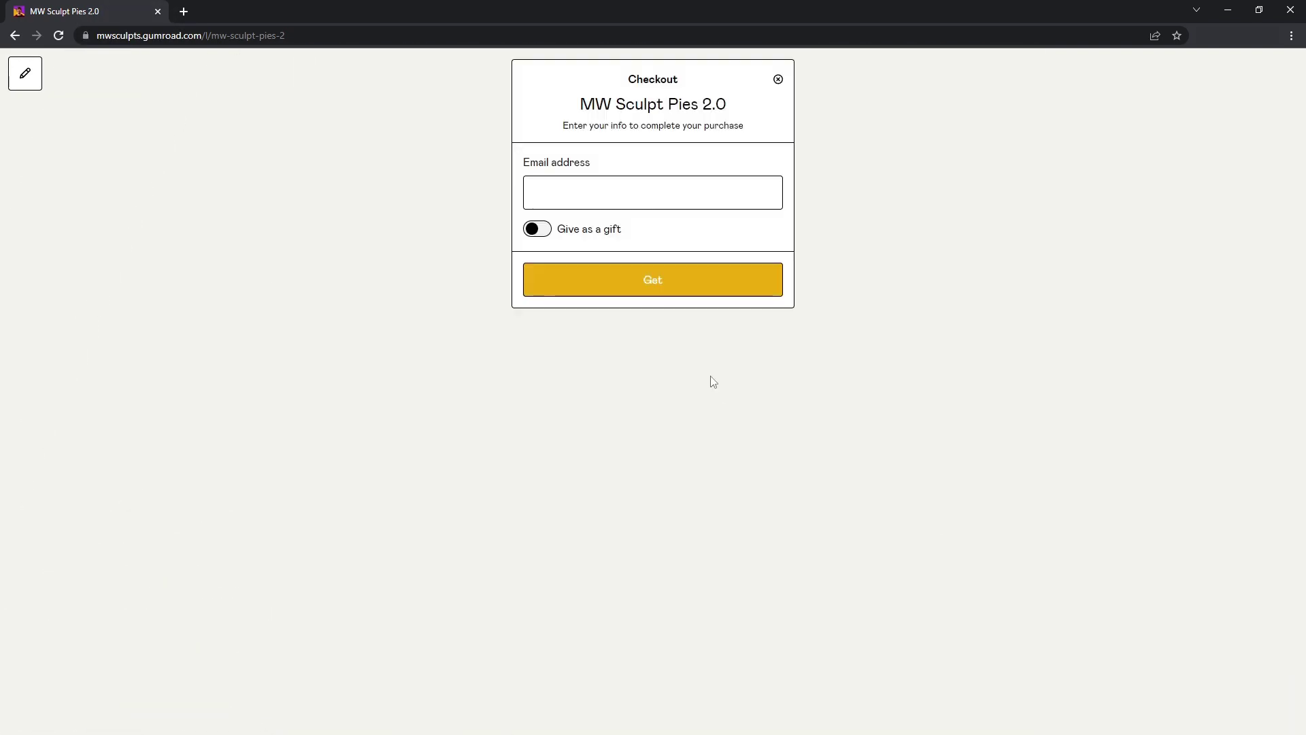
left_click(665, 281)
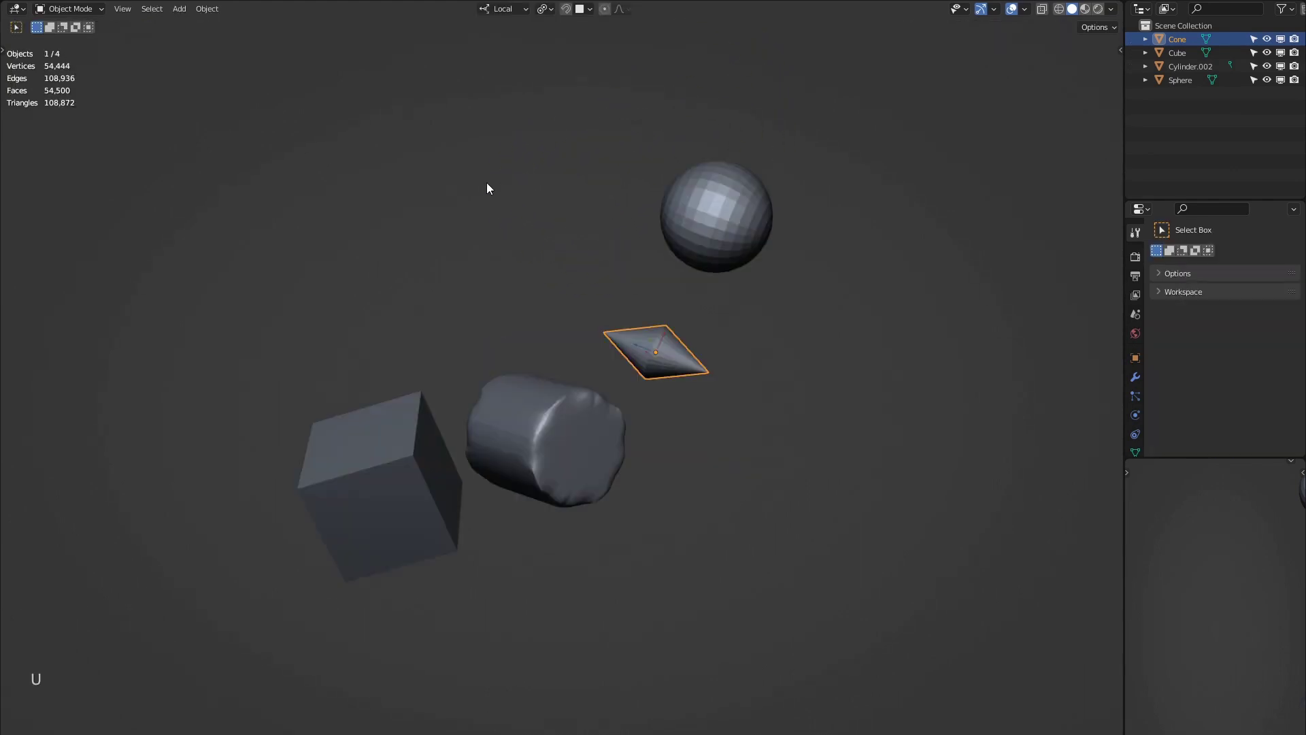
Apply the hard_surface modifier preset to the isolated cylinder and look through its bevel and subdivision settings.
key("ctrl+alt+x")
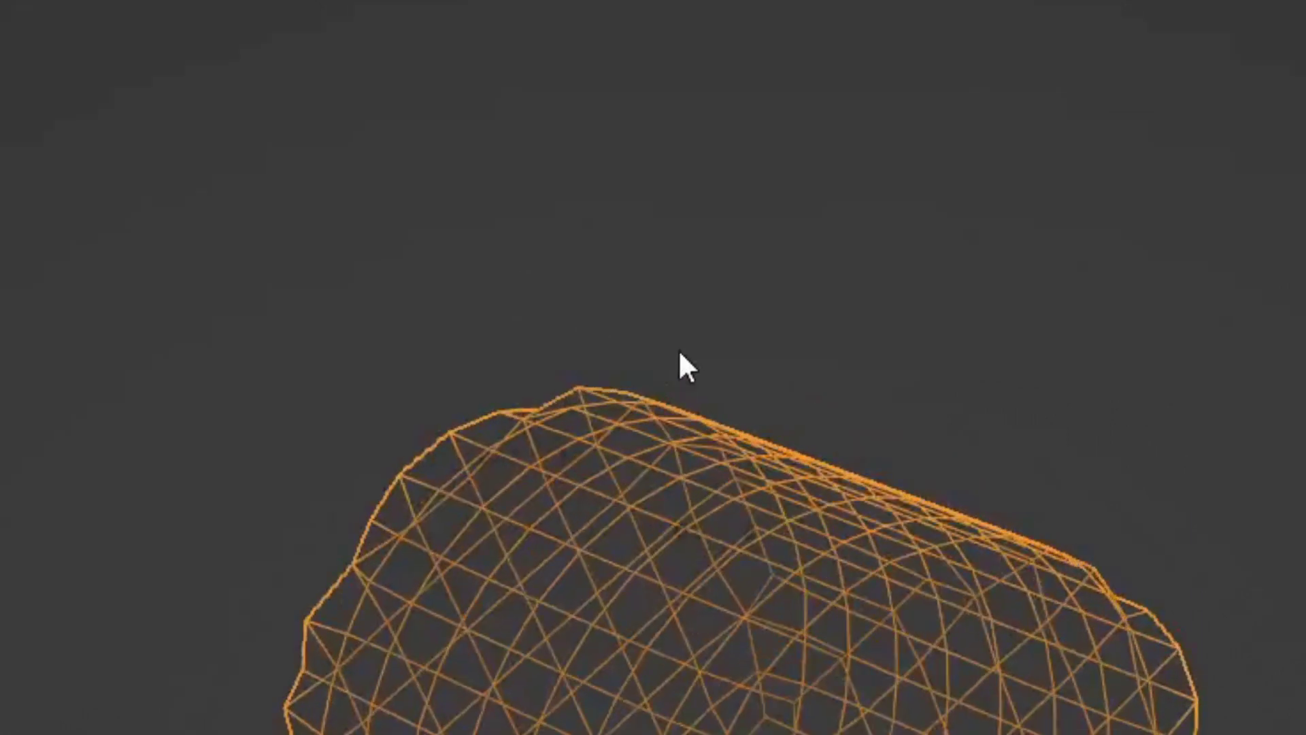
key("ctrl+alt+r")
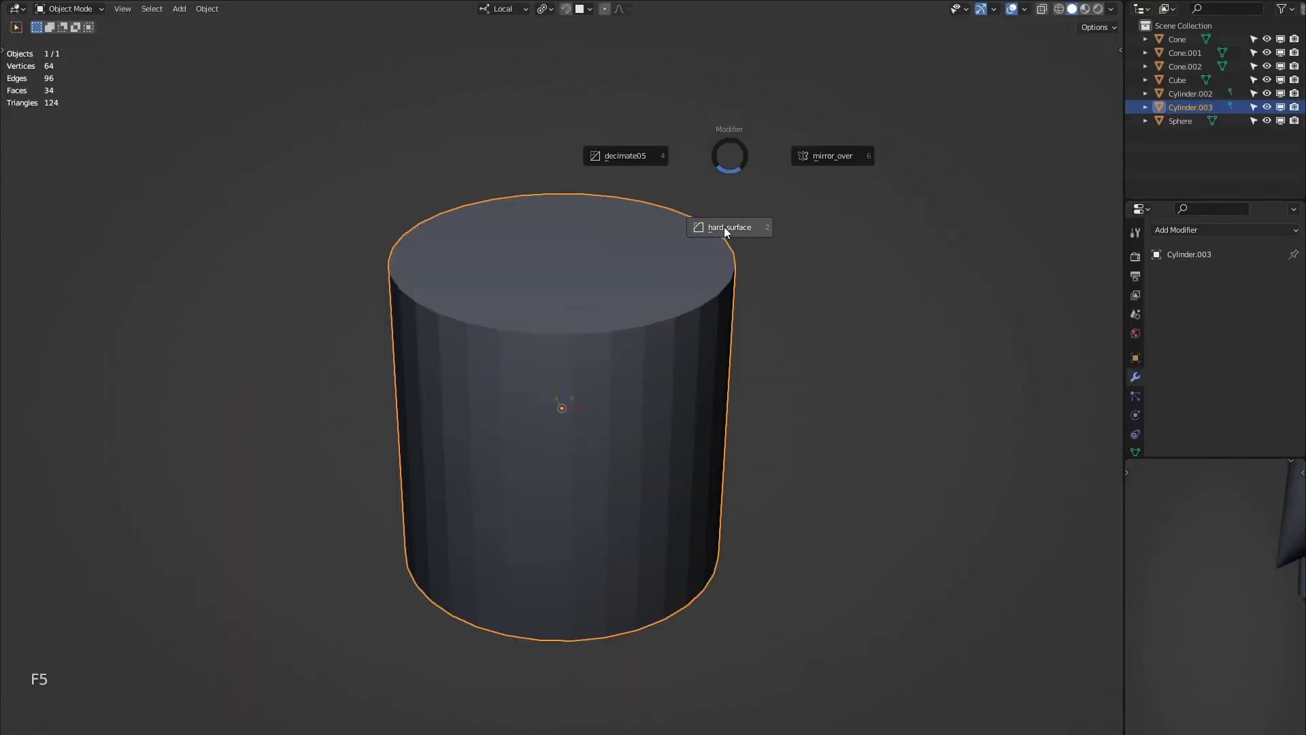
left_click(724, 227)
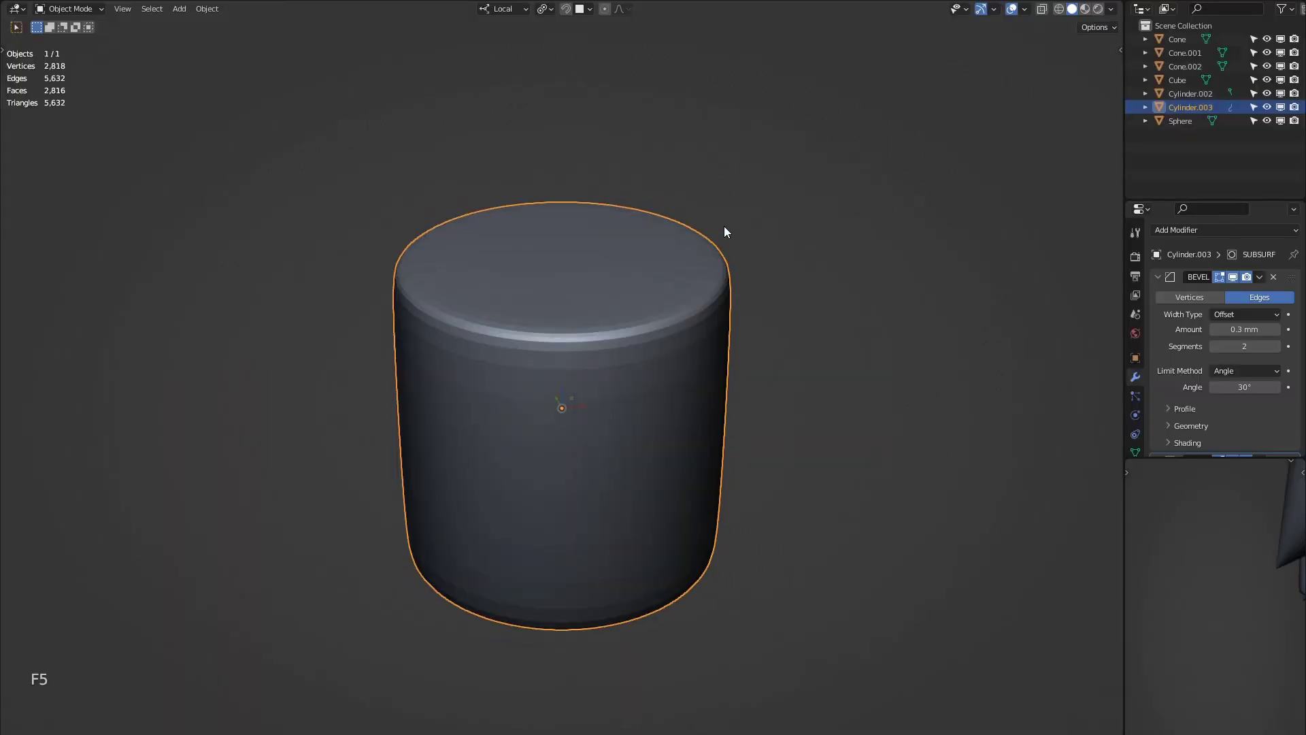
middle_click_drag(761, 190, 720, 233)
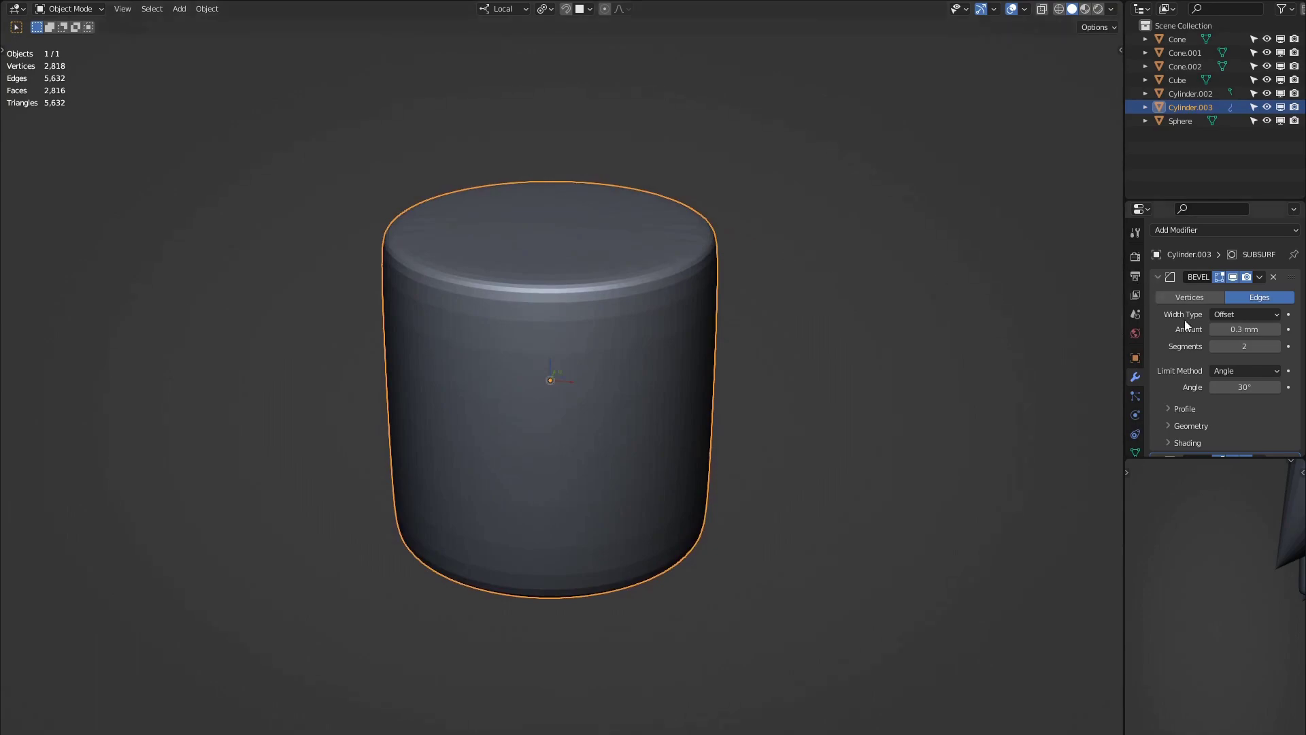
scroll(1185, 319, "down", 4)
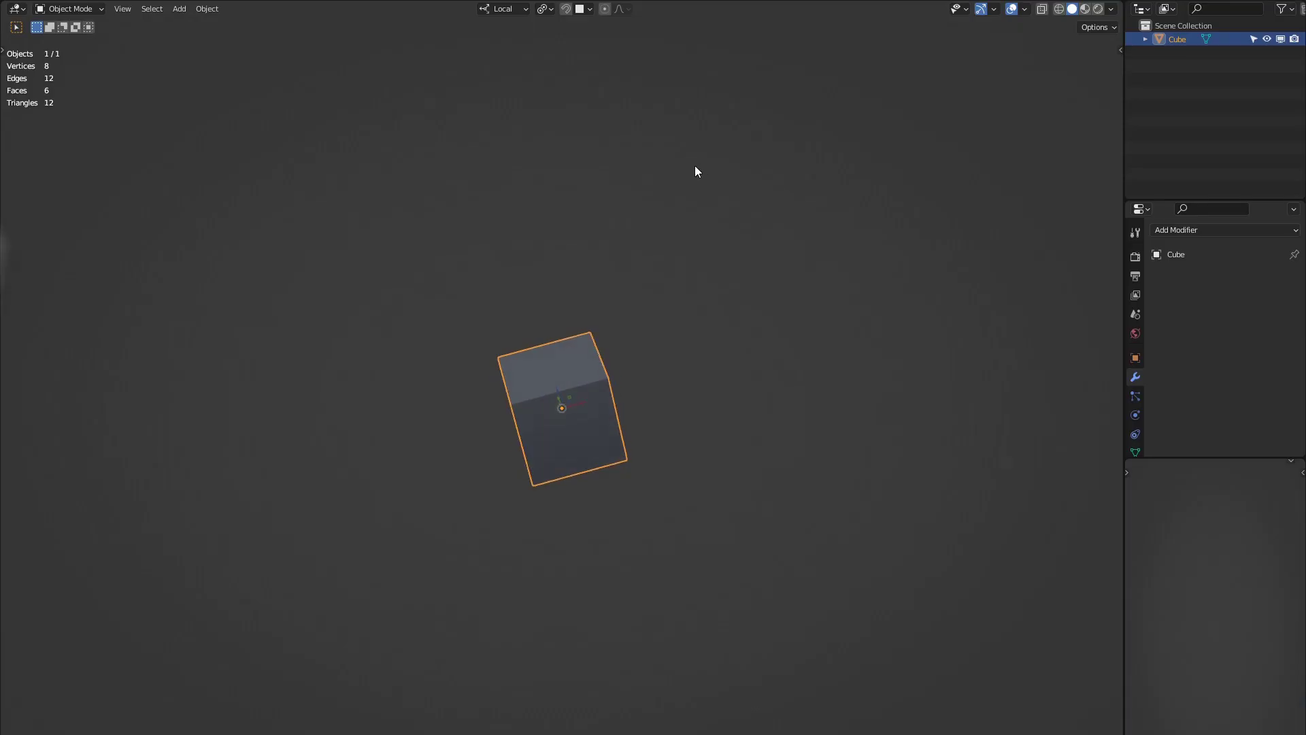
Add a cylinder at the cube, move it beside the cube and rotate it freely.
key("f")
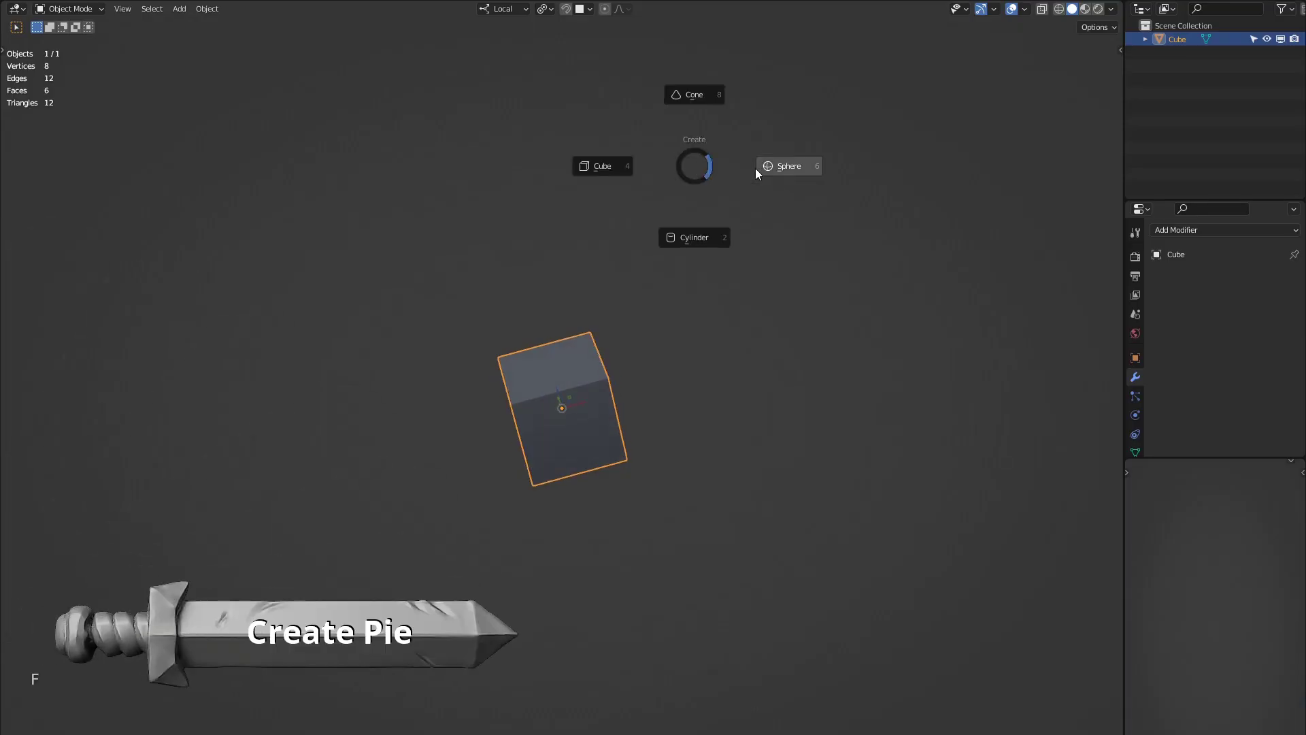
left_click(755, 170)
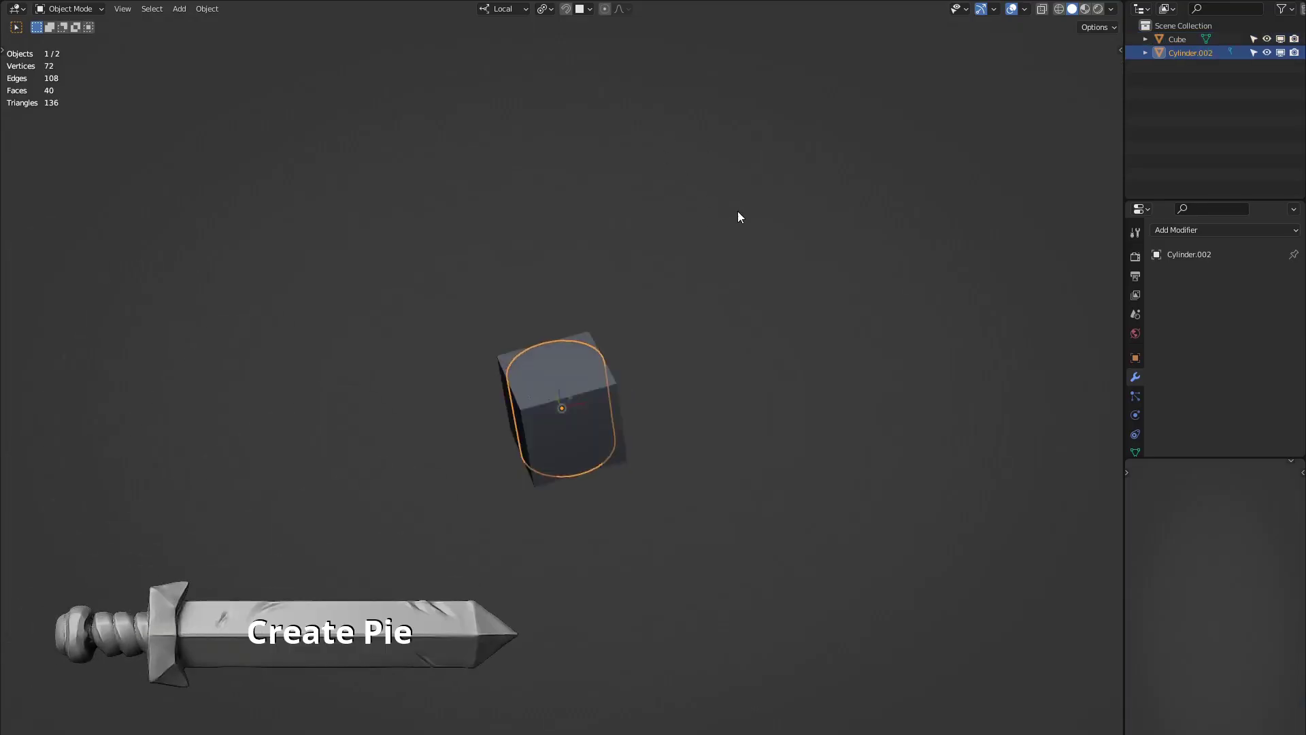
key("g")
left_click(831, 156)
middle_click_drag(755, 145, 793, 178)
key("r")
key("r")
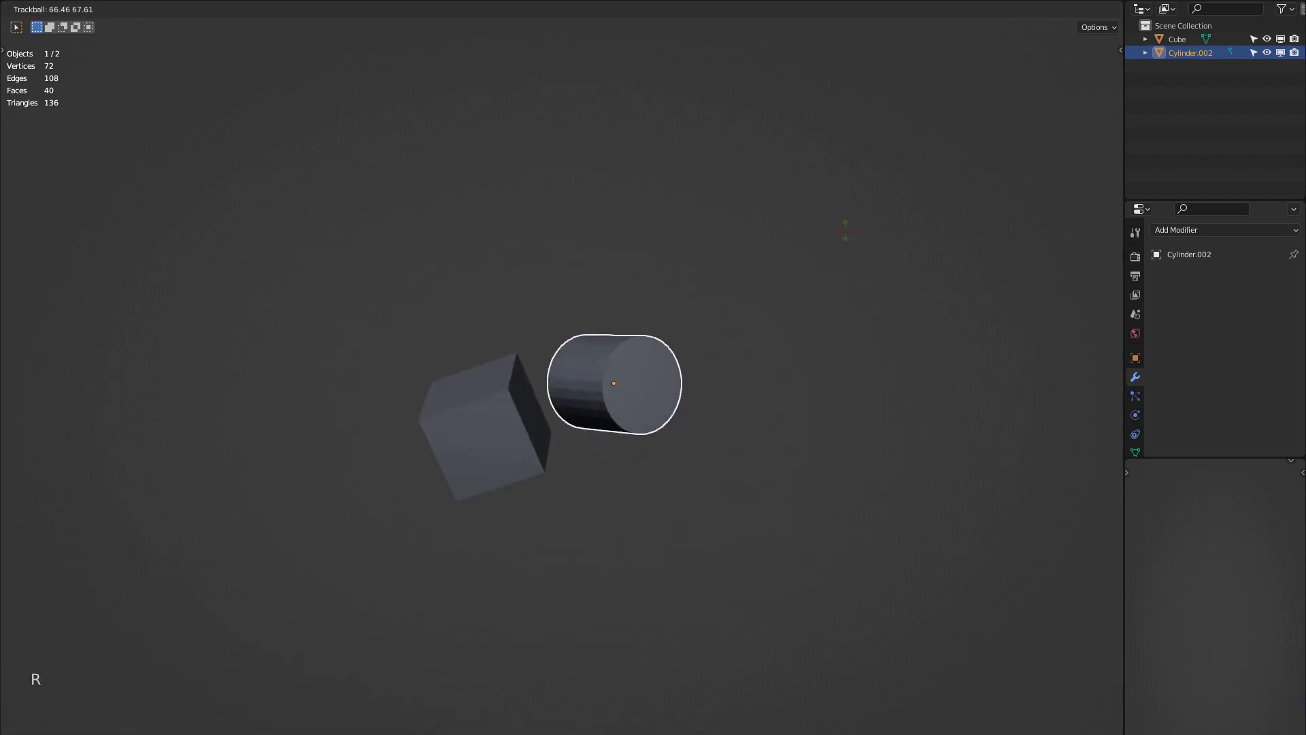
left_click(845, 222)
middle_click_drag(846, 221, 809, 183)
Add a cone at the cylinder and move it clear of the cylinder, away from the cube.
key("f")
left_click(805, 127)
middle_click_drag(805, 129, 796, 182)
key("g")
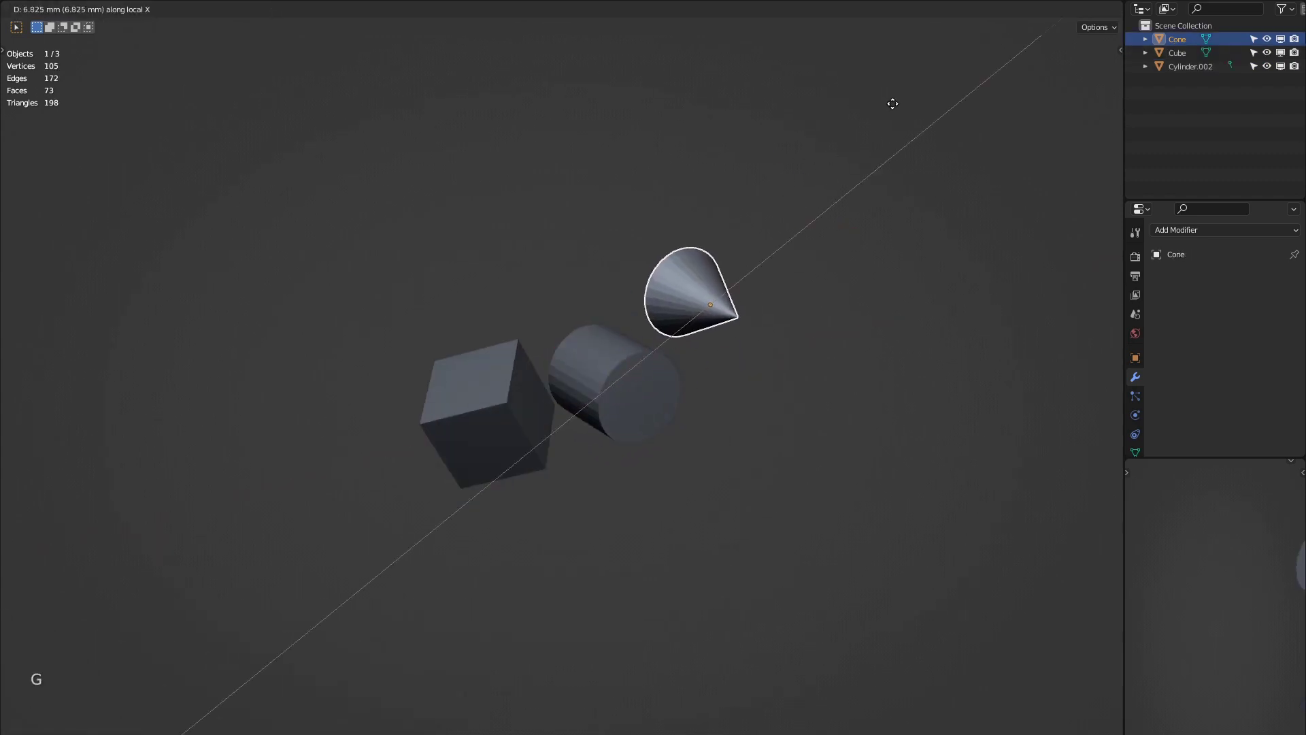
left_click(723, 152)
middle_click_drag(723, 151, 760, 156)
Add a sphere, move it above the cone and clear the selection.
key("f")
left_click(756, 134)
key("g")
left_click(687, 30)
middle_click_drag(688, 34, 734, 142)
key("Home")
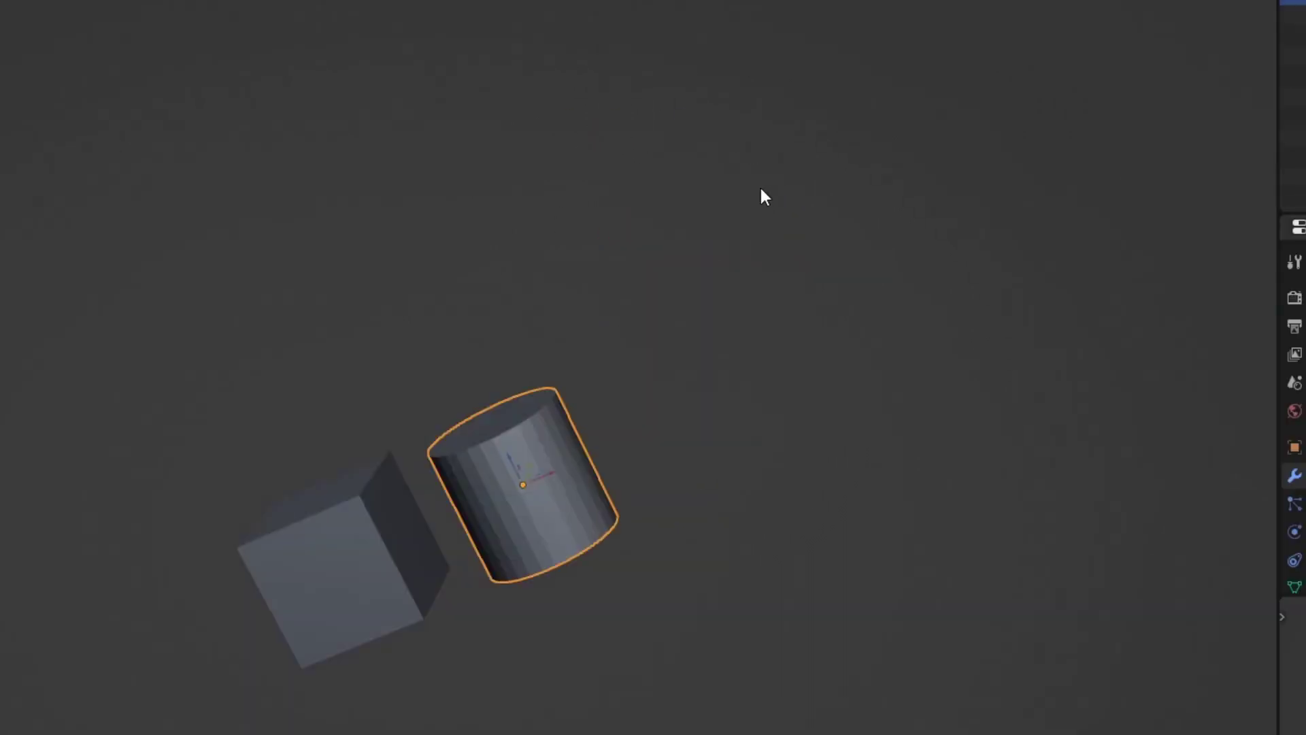
Place the cylinder beside the cube, add a cone at the cylinder and move it away.
key("s")
key("g")
left_click(868, 263)
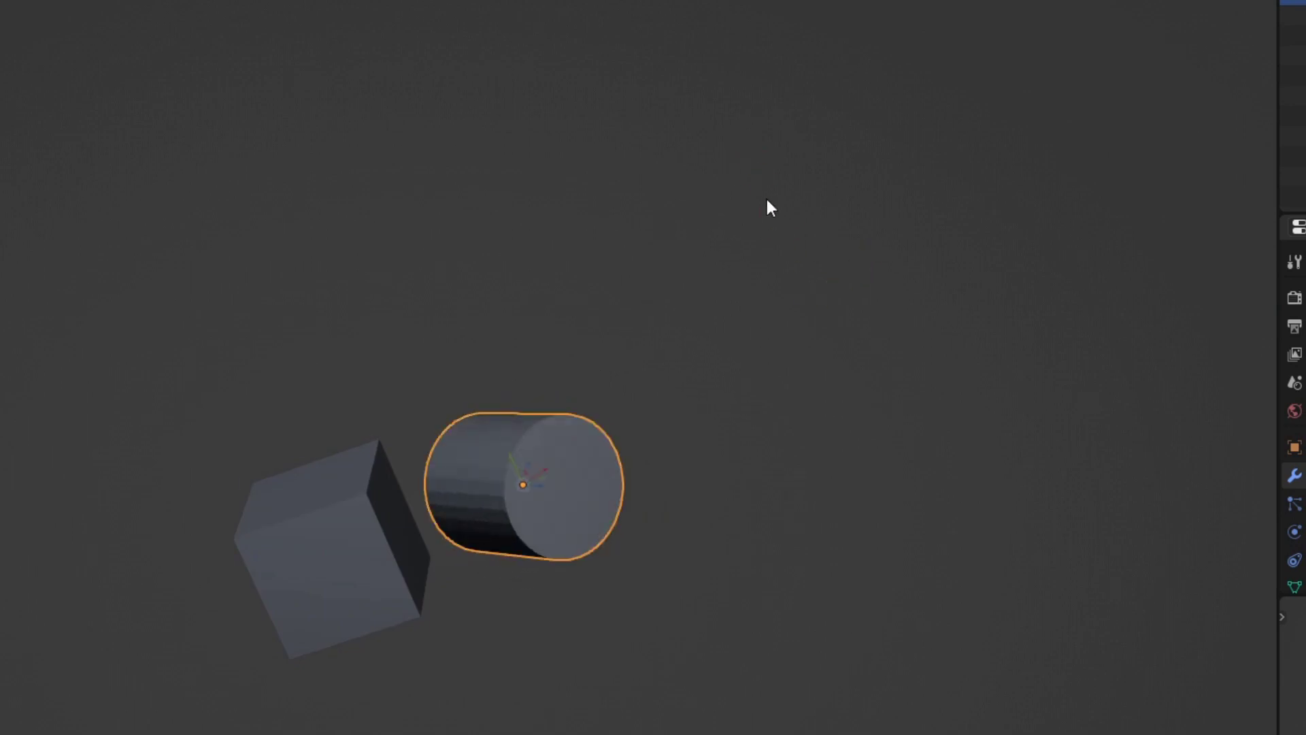
middle_click_drag(766, 198, 810, 194)
key("f")
left_click(807, 102)
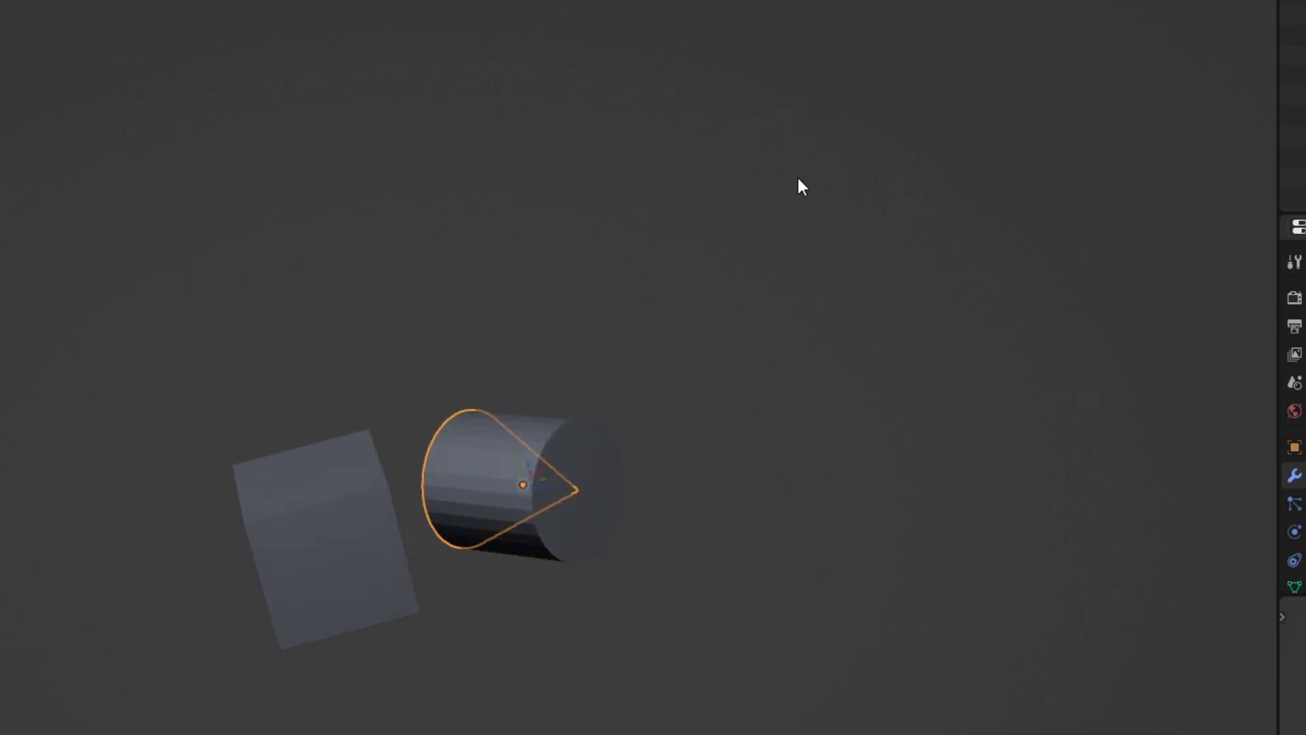
key("g")
Show the isolated cylinder in wireframe and remesh it with successively finer preset sizes.
key("z")
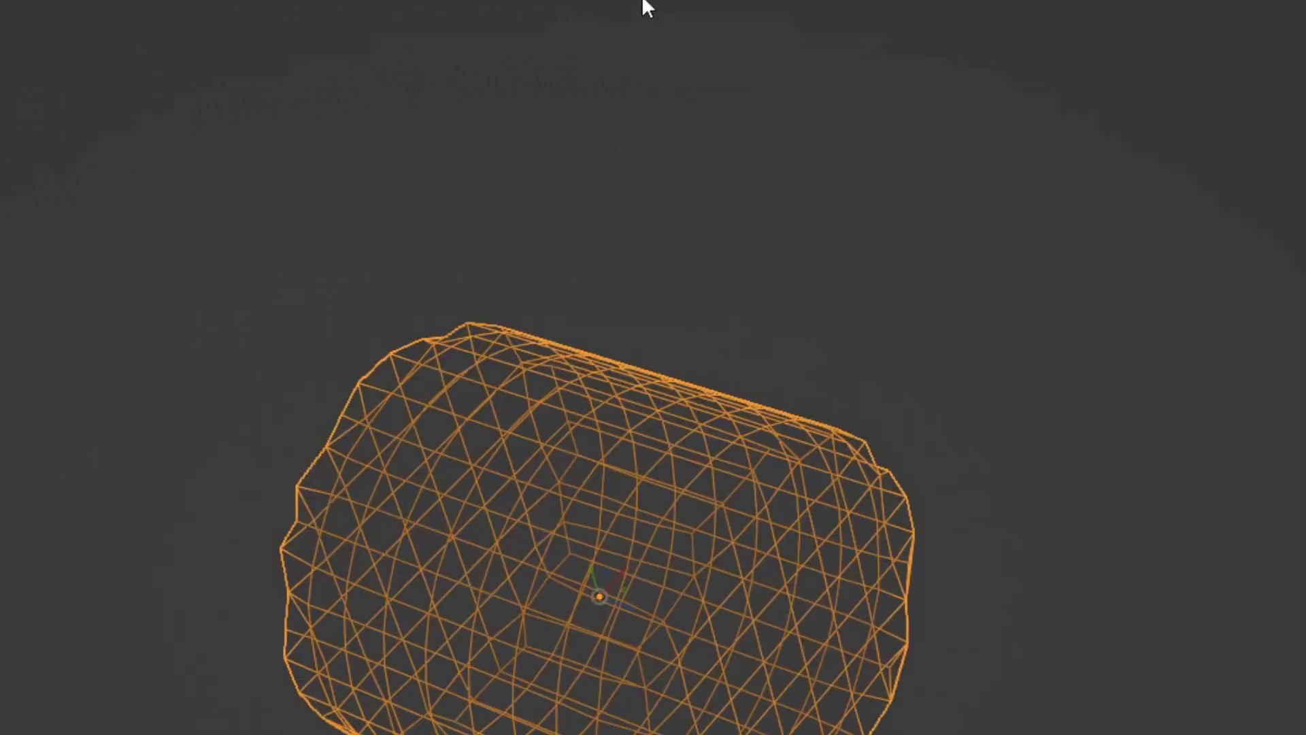
key("ctrl+r")
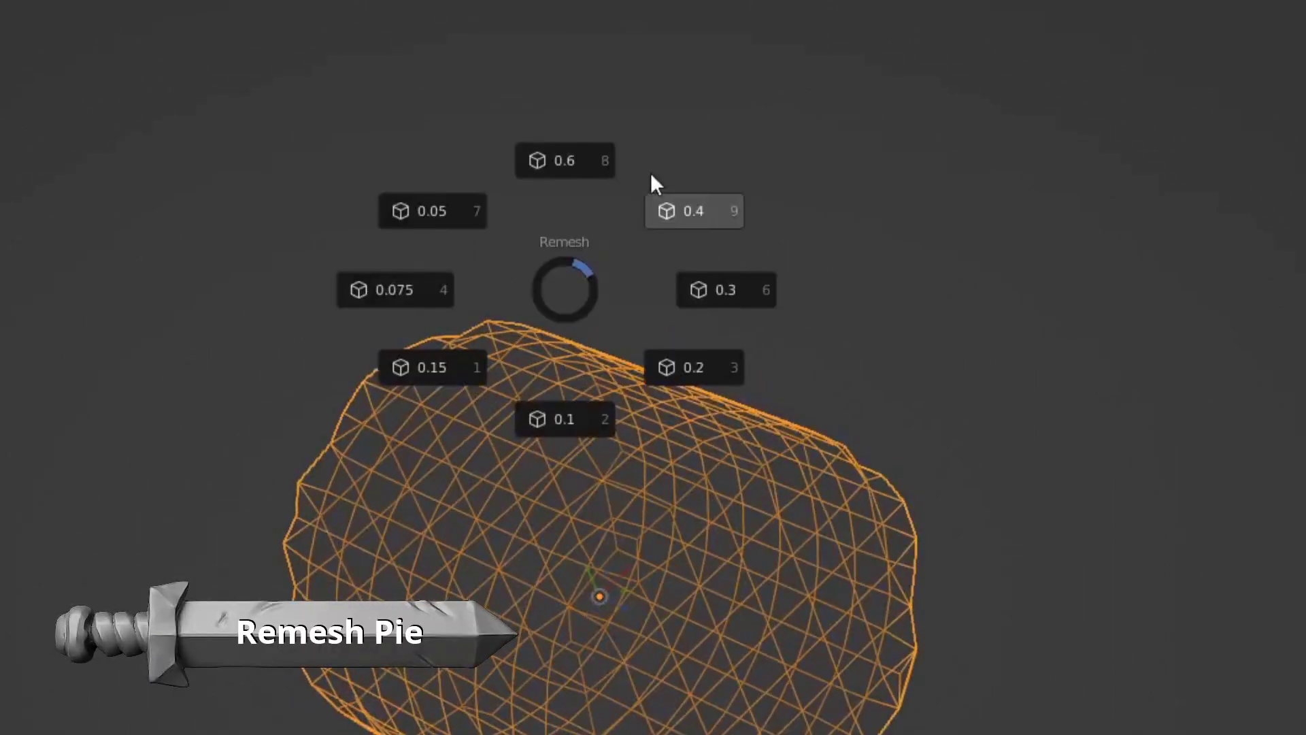
left_click(656, 191)
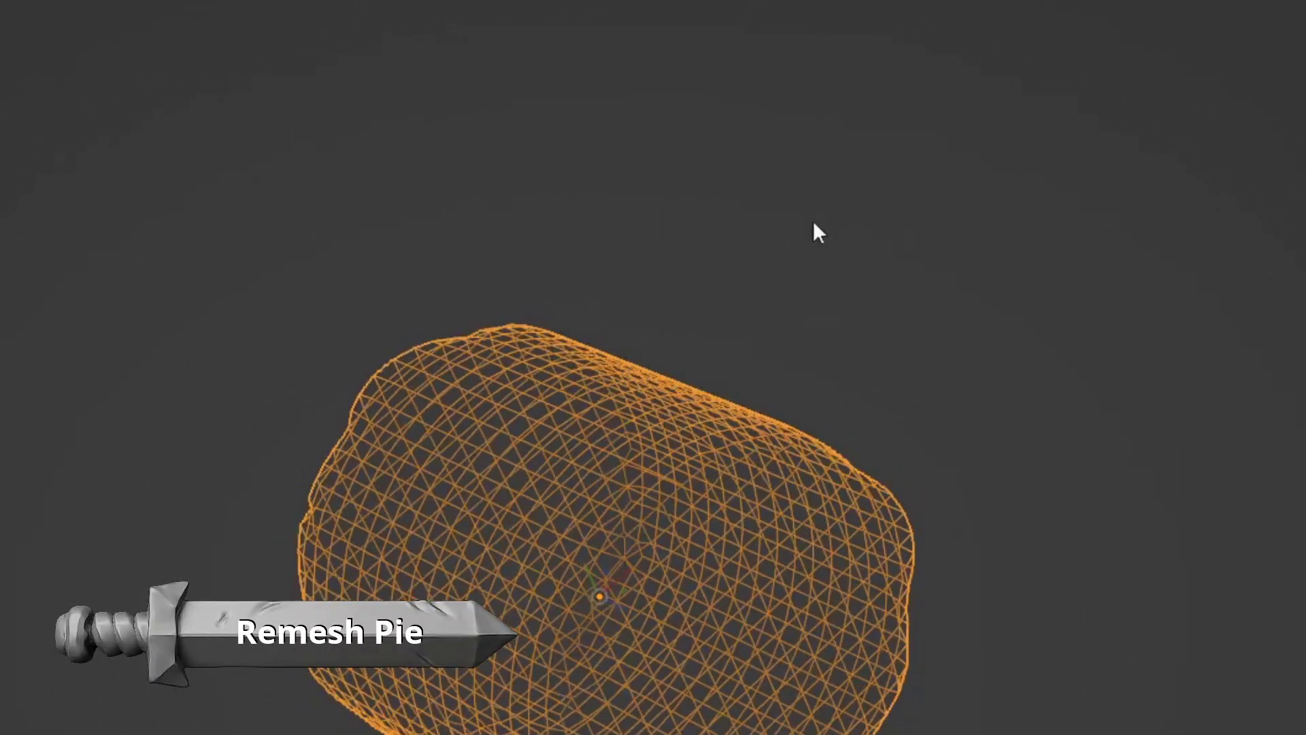
key("ctrl+r")
left_click(810, 284)
key("ctrl+r")
left_click(720, 357)
middle_click_drag(680, 225, 652, 214)
Remesh the cylinder with the 0.15 preset and with finer presets for a very dense mesh.
key("ctrl+r")
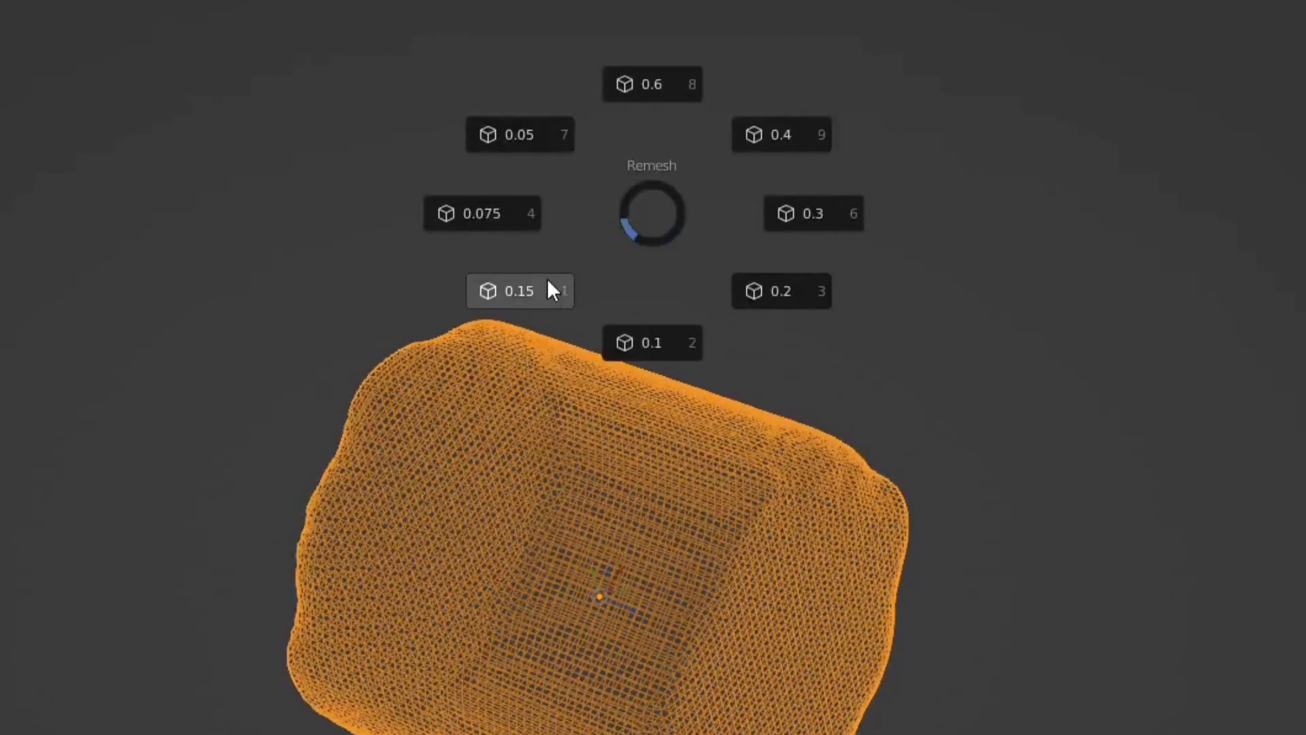
left_click(547, 280)
key("ctrl+r")
left_click(537, 253)
key("ctrl+r")
left_click(504, 308)
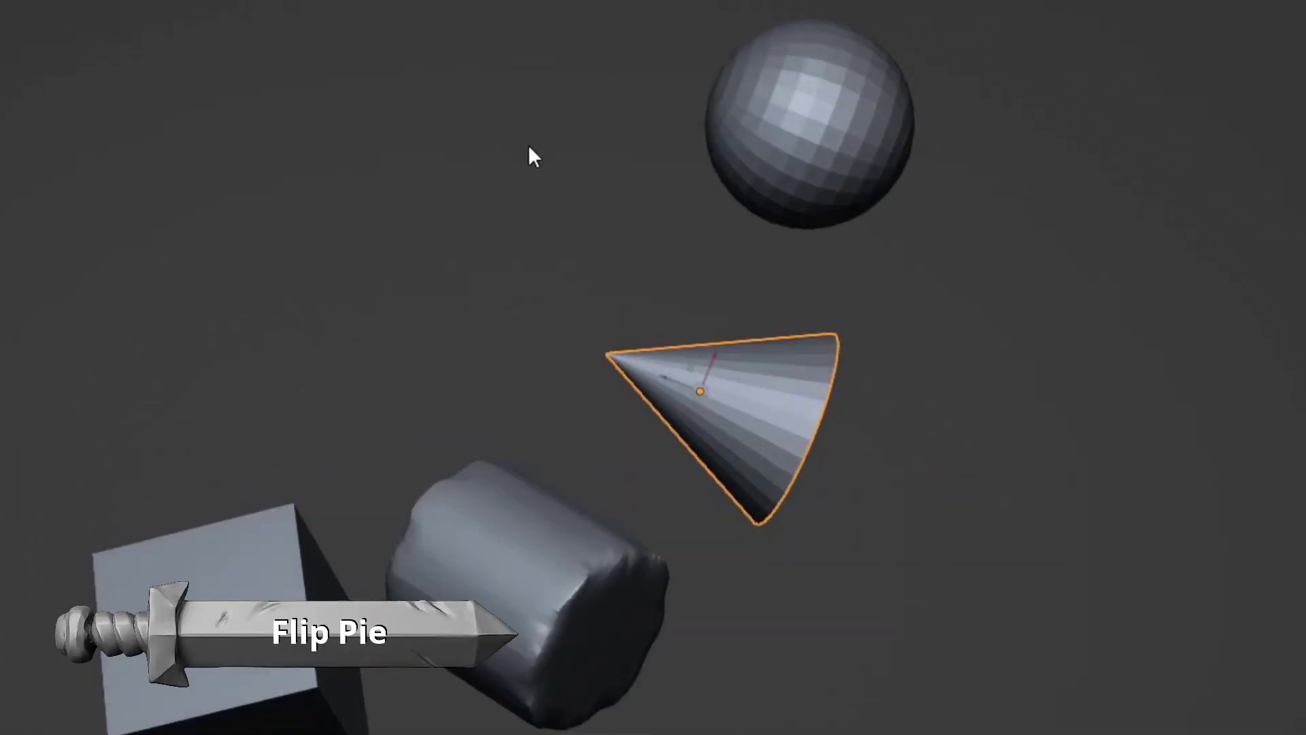
Flip the isolated cone along Z and symmetrize it along Z.
scroll(528, 144, "up", 5)
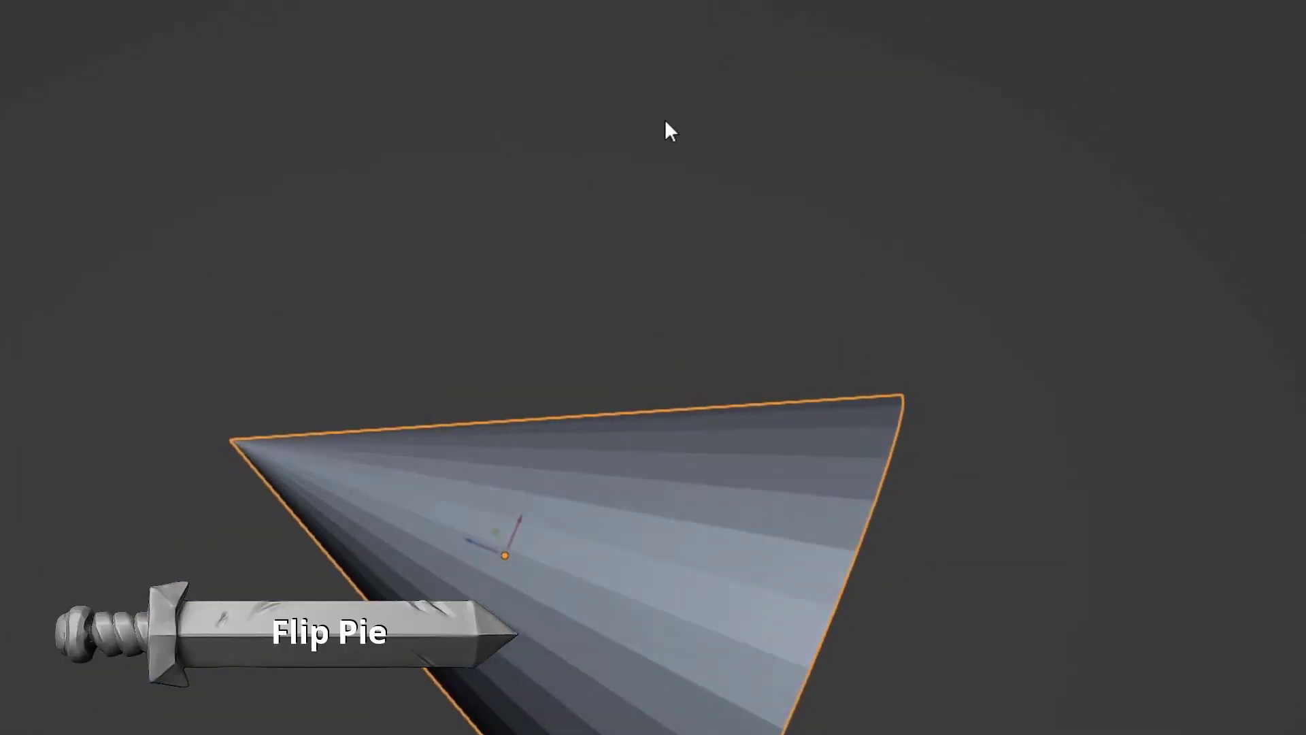
mouse_move(664, 120)
middle_mouse_down()
mouse_move(700, 200)
mouse_move(648, 131)
middle_mouse_up()
key("ctrl+f")
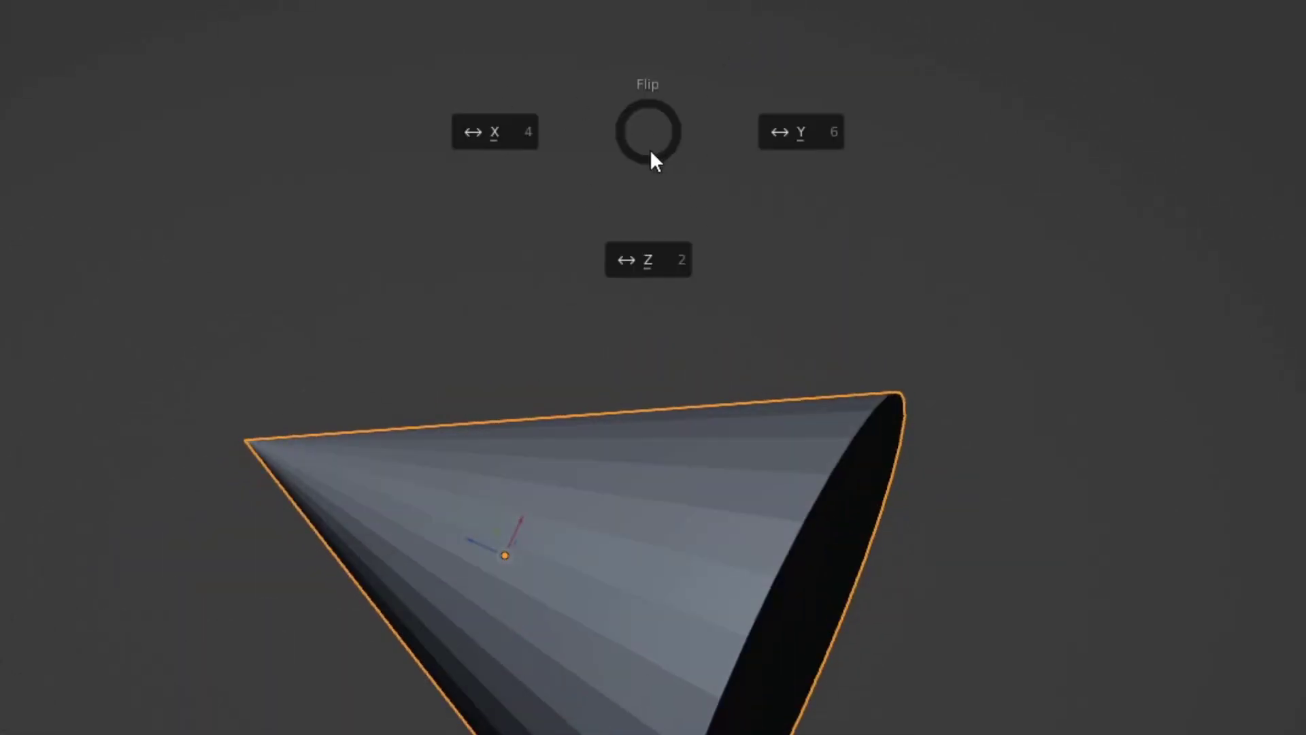
left_click(635, 238)
middle_click_drag(635, 239, 499, 58)
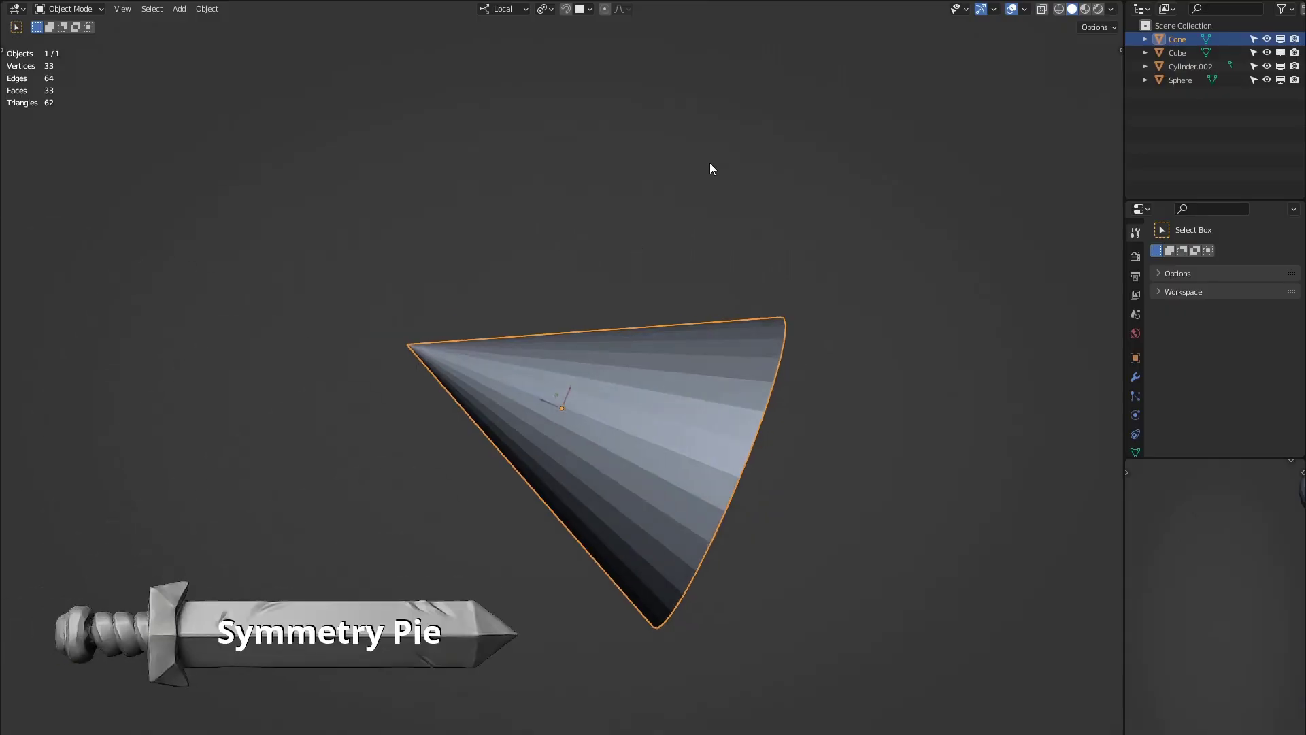
key("F7")
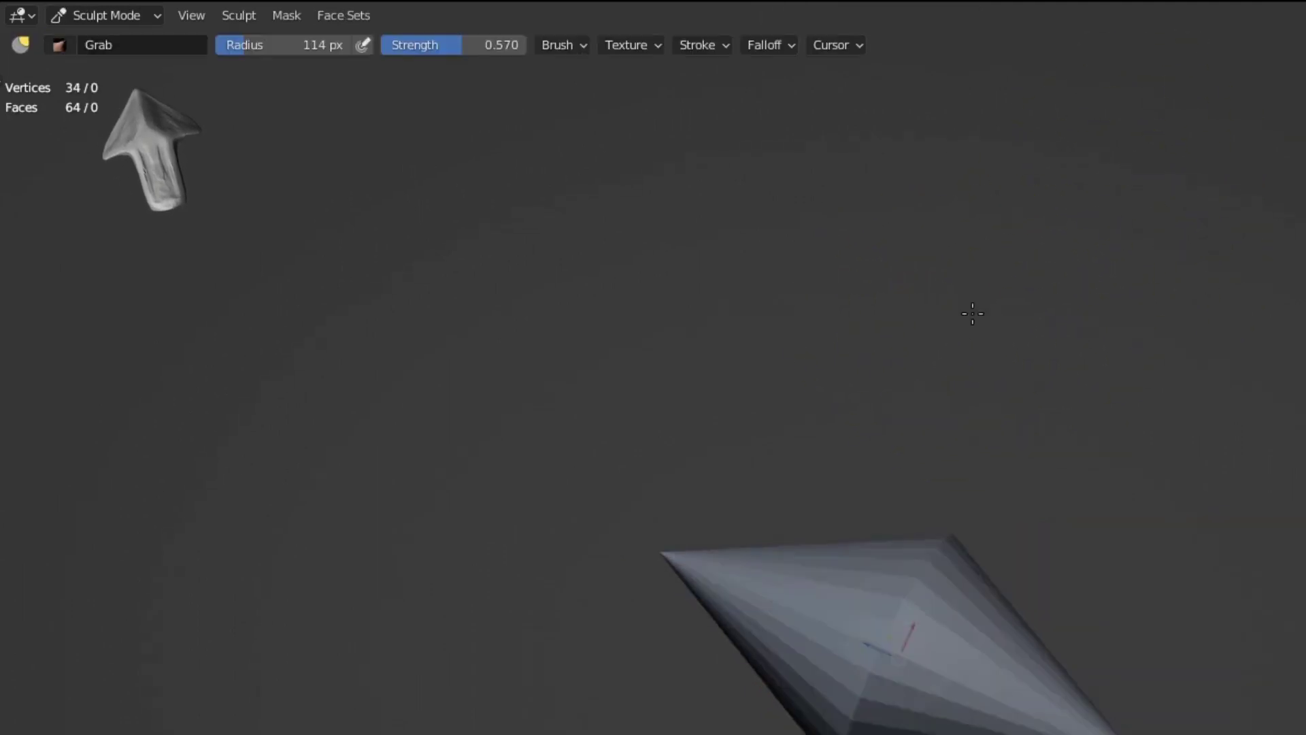
middle_click_drag(973, 314, 1041, 296)
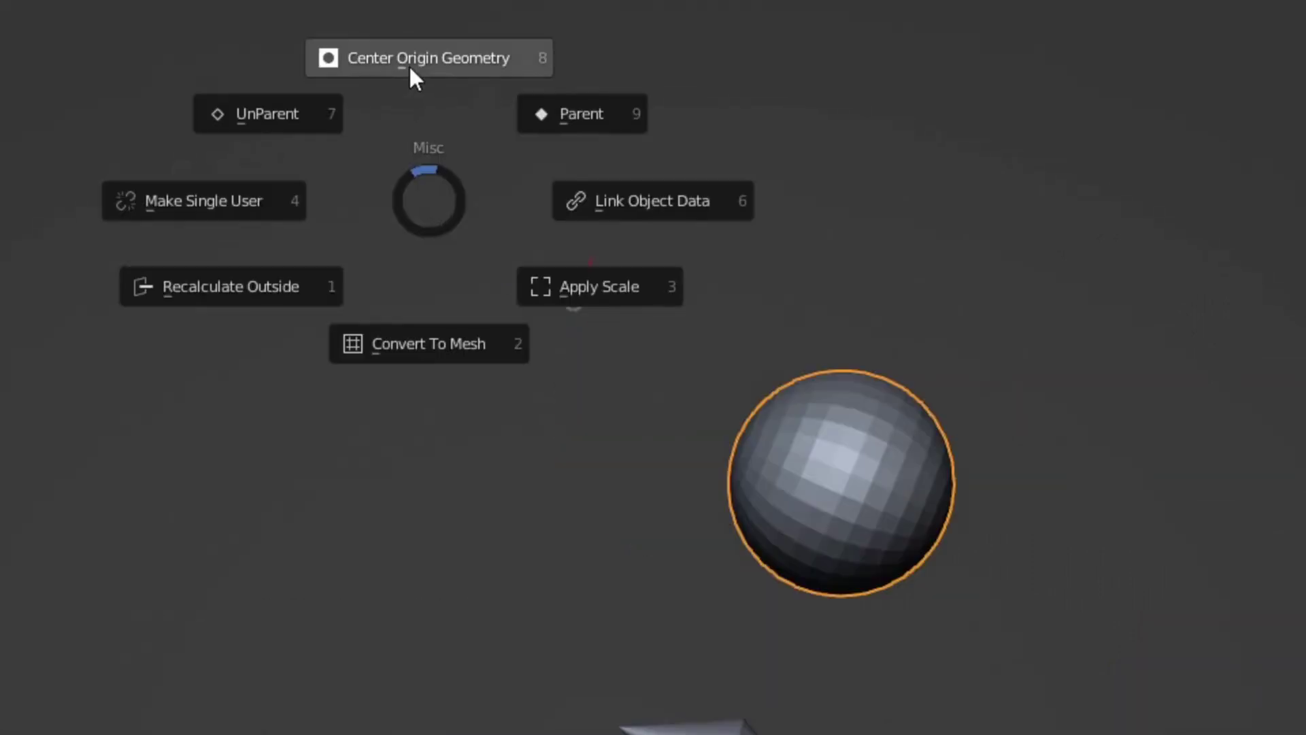
Center the sphere's origin on its geometry.
left_click(410, 66)
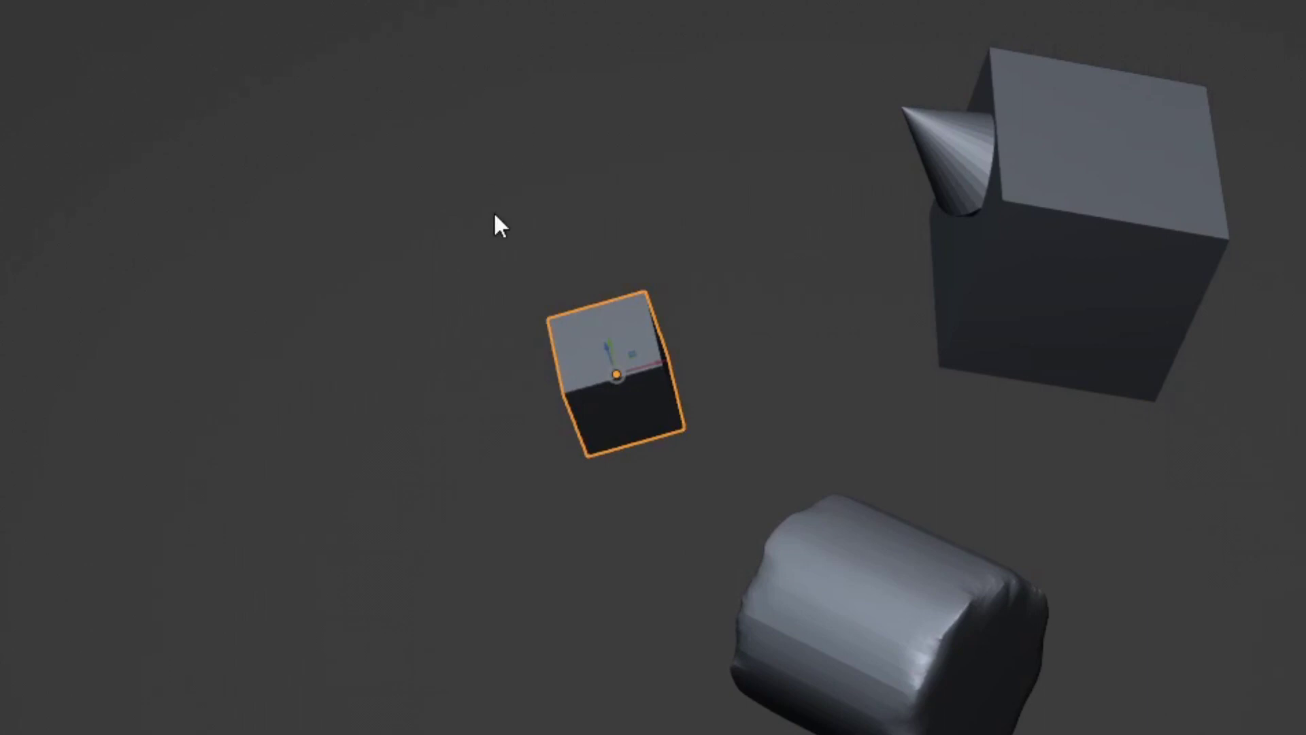
Scale the small cube along X to roughly twice its length.
key("s")
key("x")
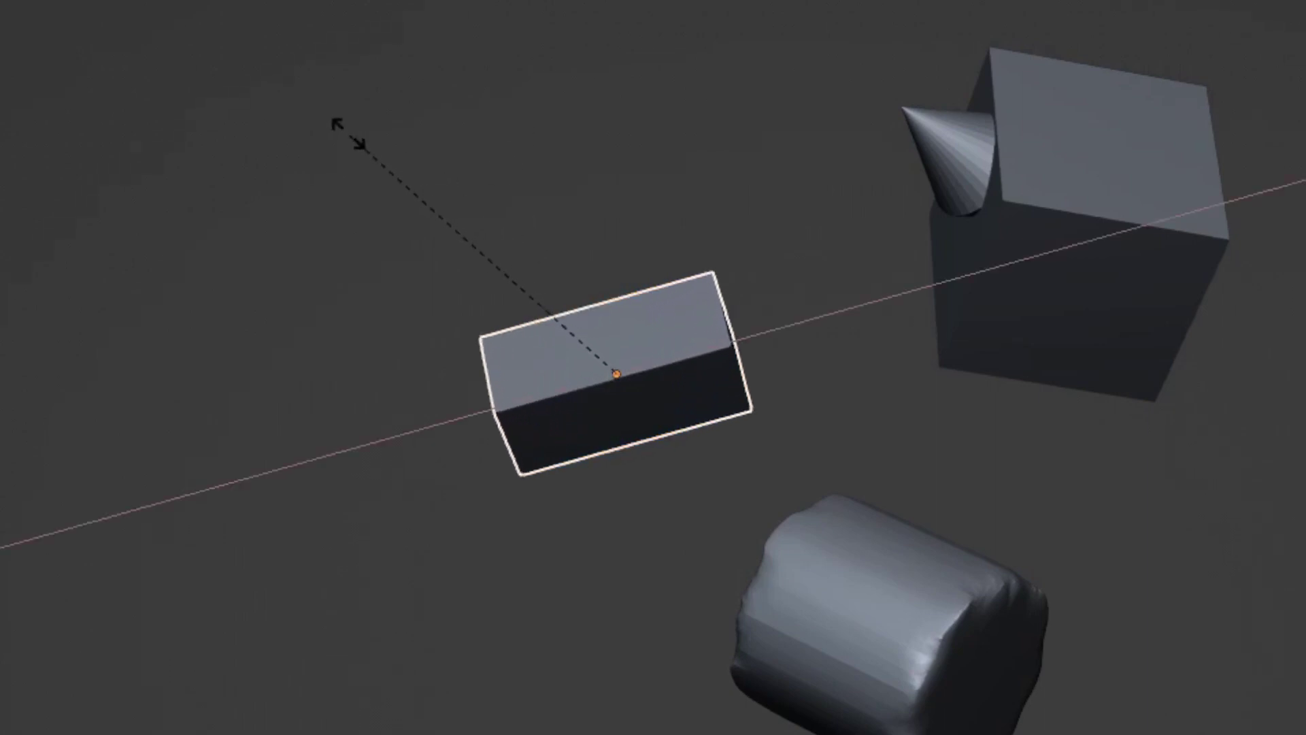
left_click(347, 139)
middle_click_drag(432, 214, 515, 169)
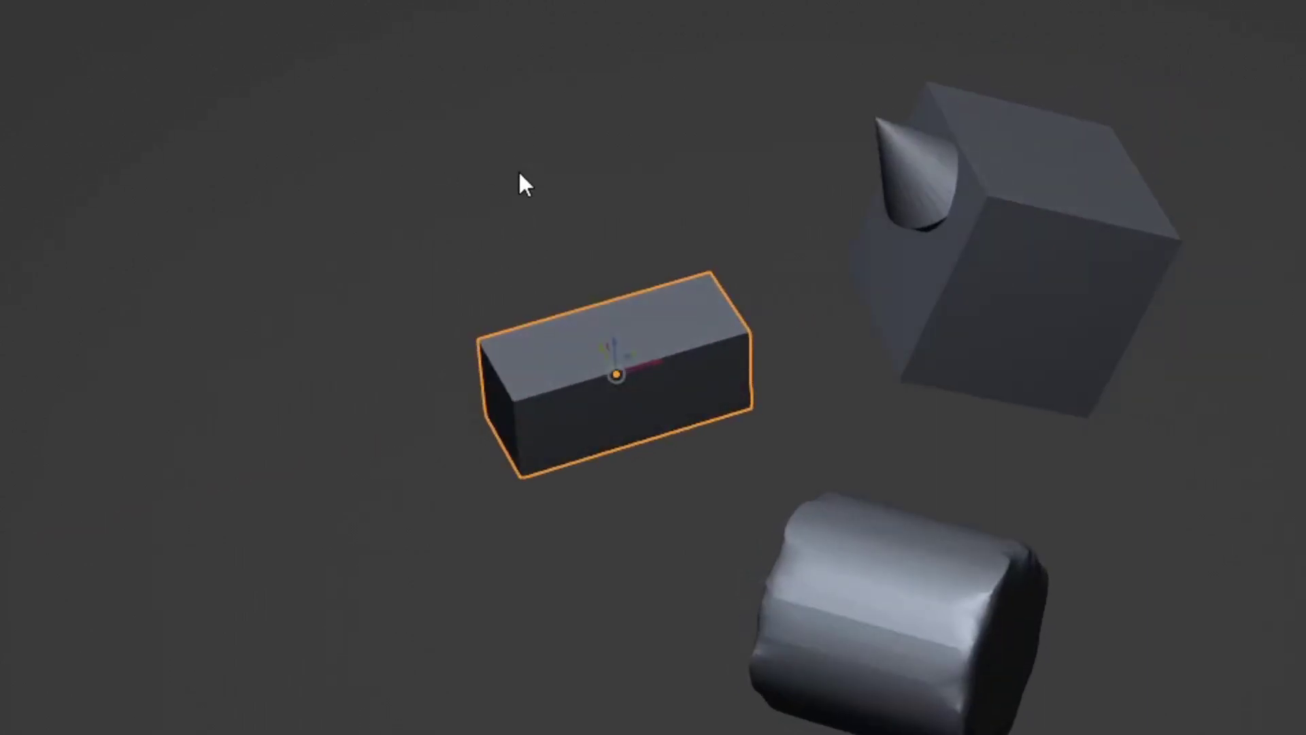
left_click(524, 166)
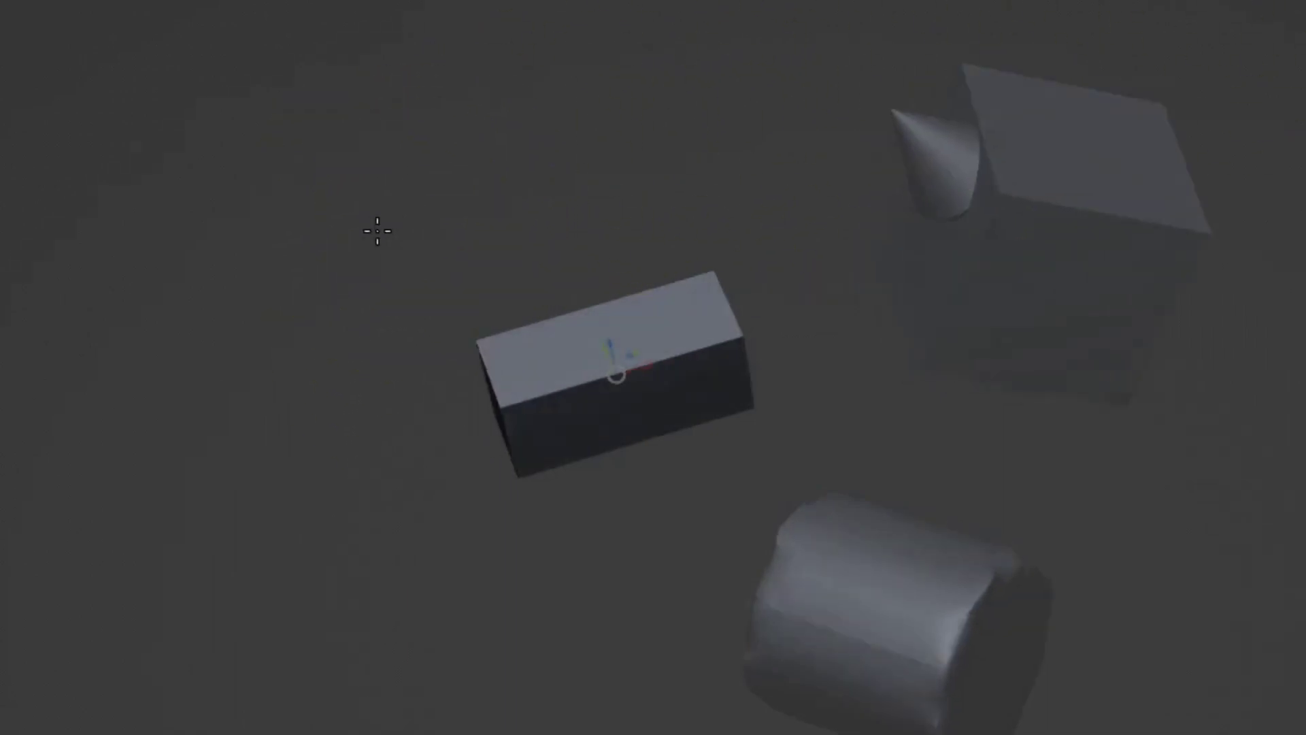
Try to apply the scale of the stretched box beside the cone using the Apply Scale operator.
key("ctrl+z")
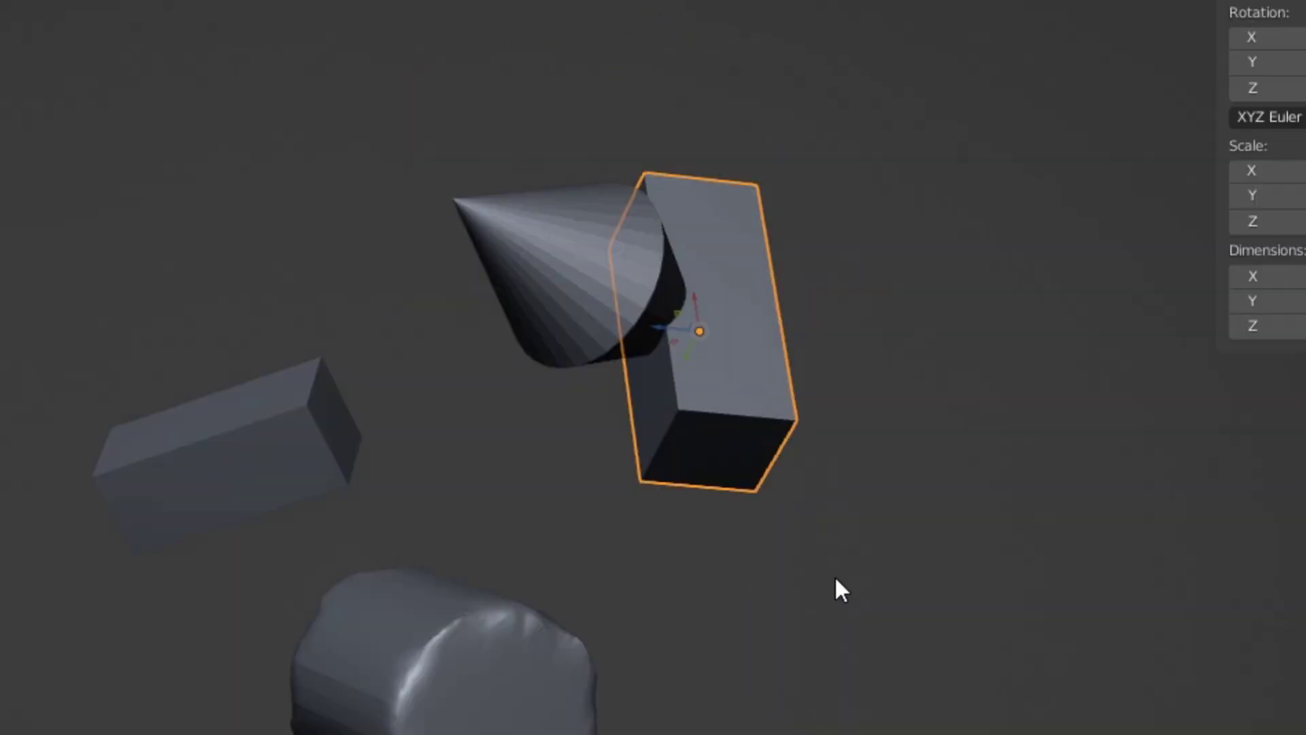
key("F3")
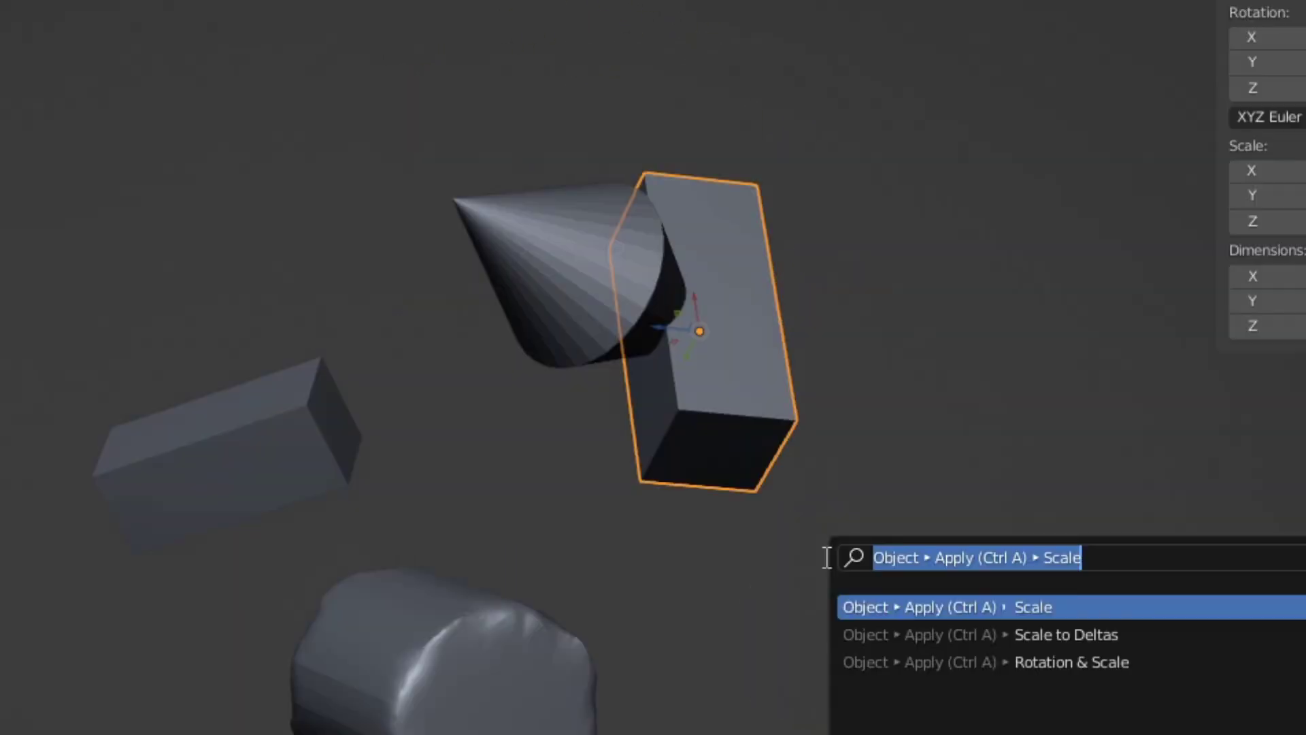
key("Return")
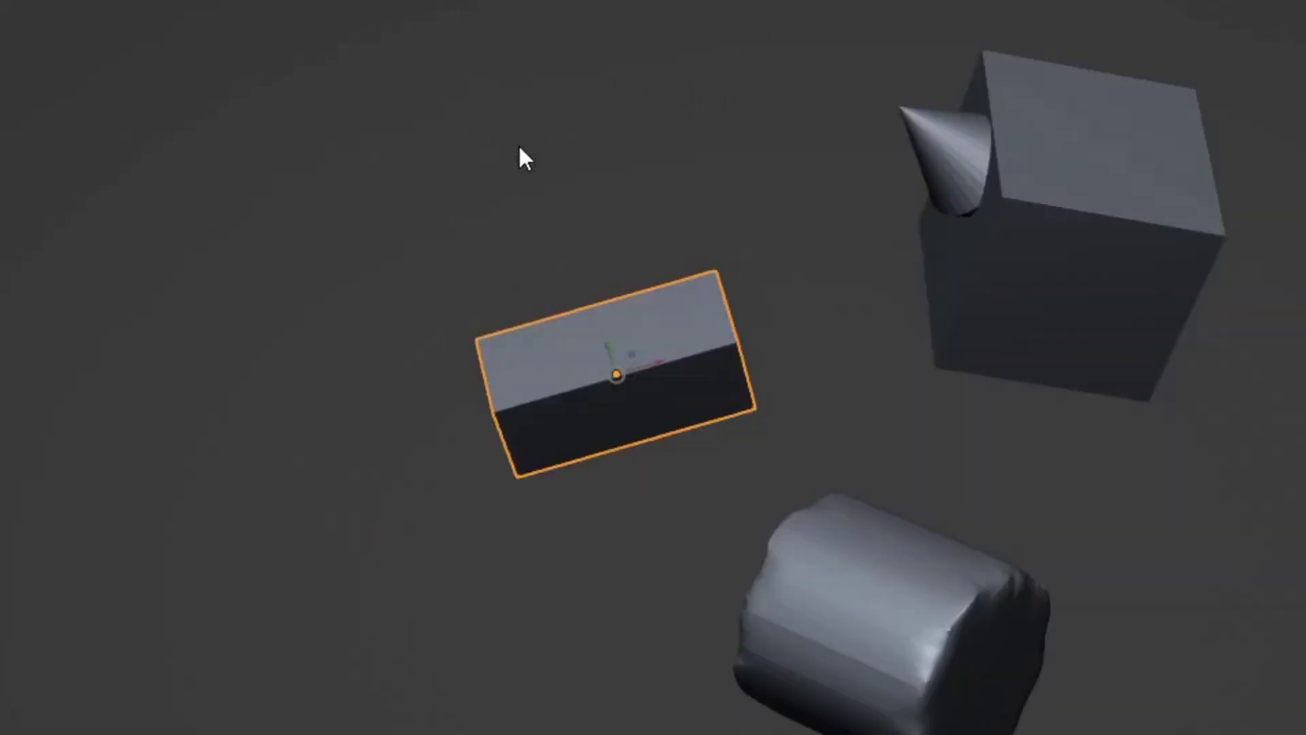
Apply the scale of the stretched small box using the Misc pie's Apply Scale.
middle_click_drag(518, 144, 534, 144)
key("q")
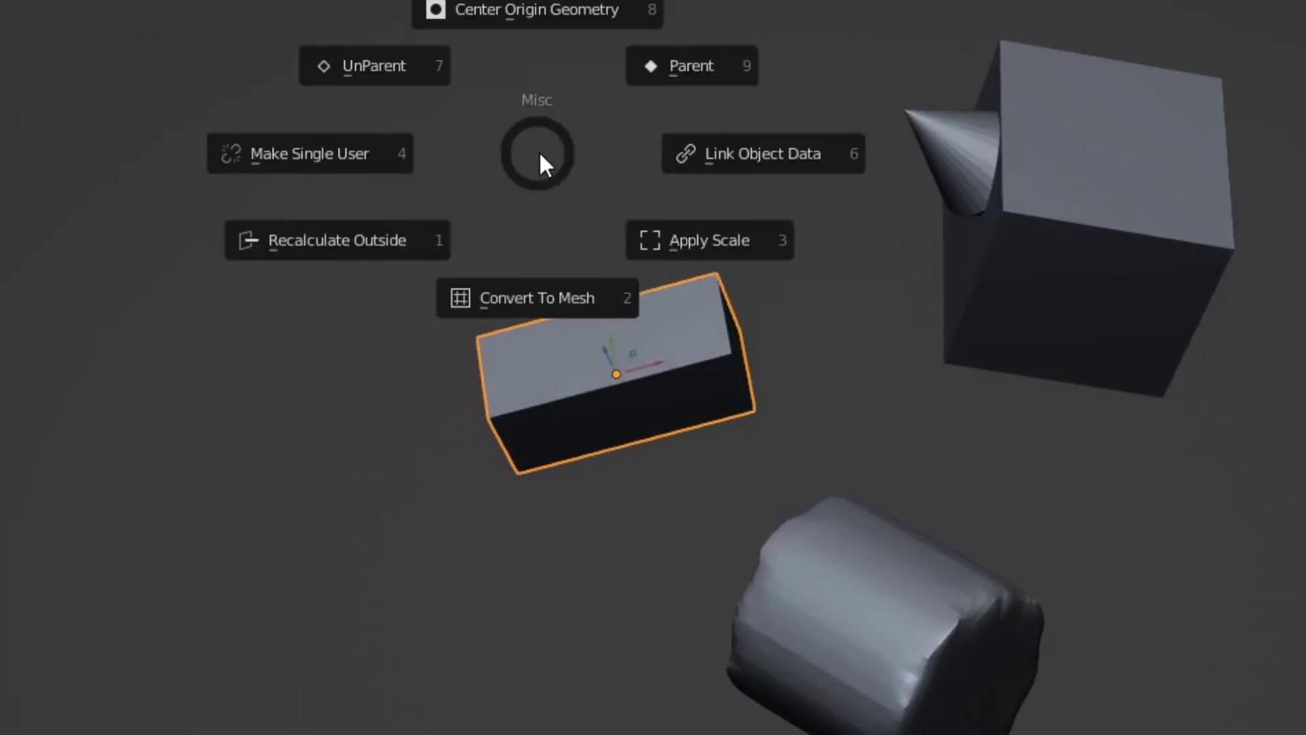
left_click(667, 235)
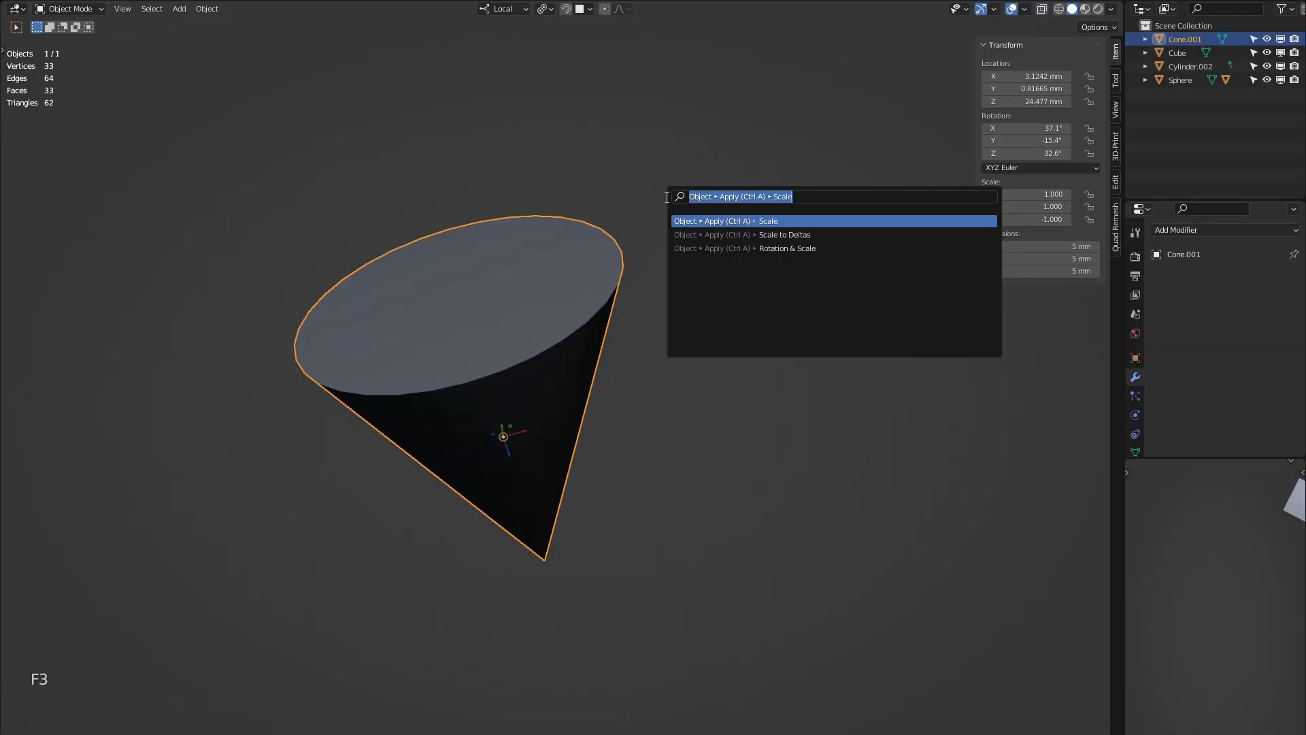
key("Return")
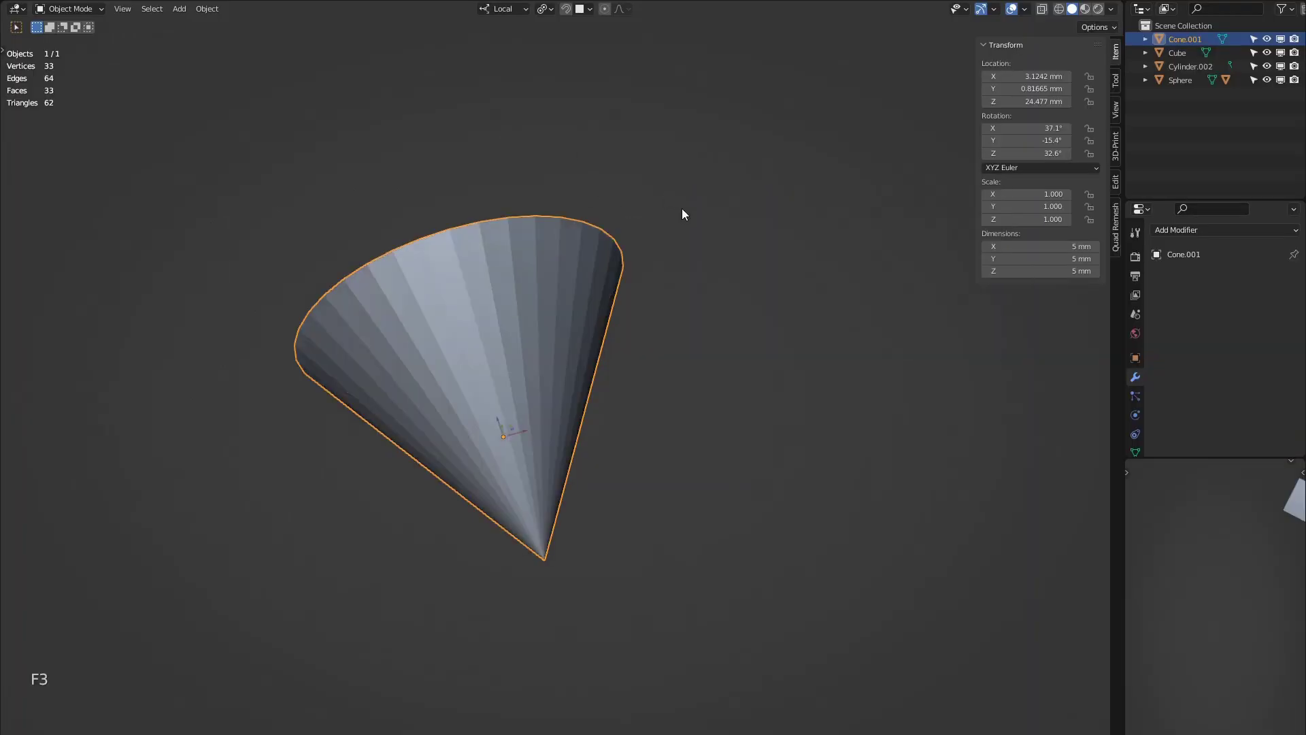
Show the whole scene again and place a linked duplicate of the cone beside the original.
middle_click_drag(450, 121, 588, 212)
key("slash")
key("alt+d")
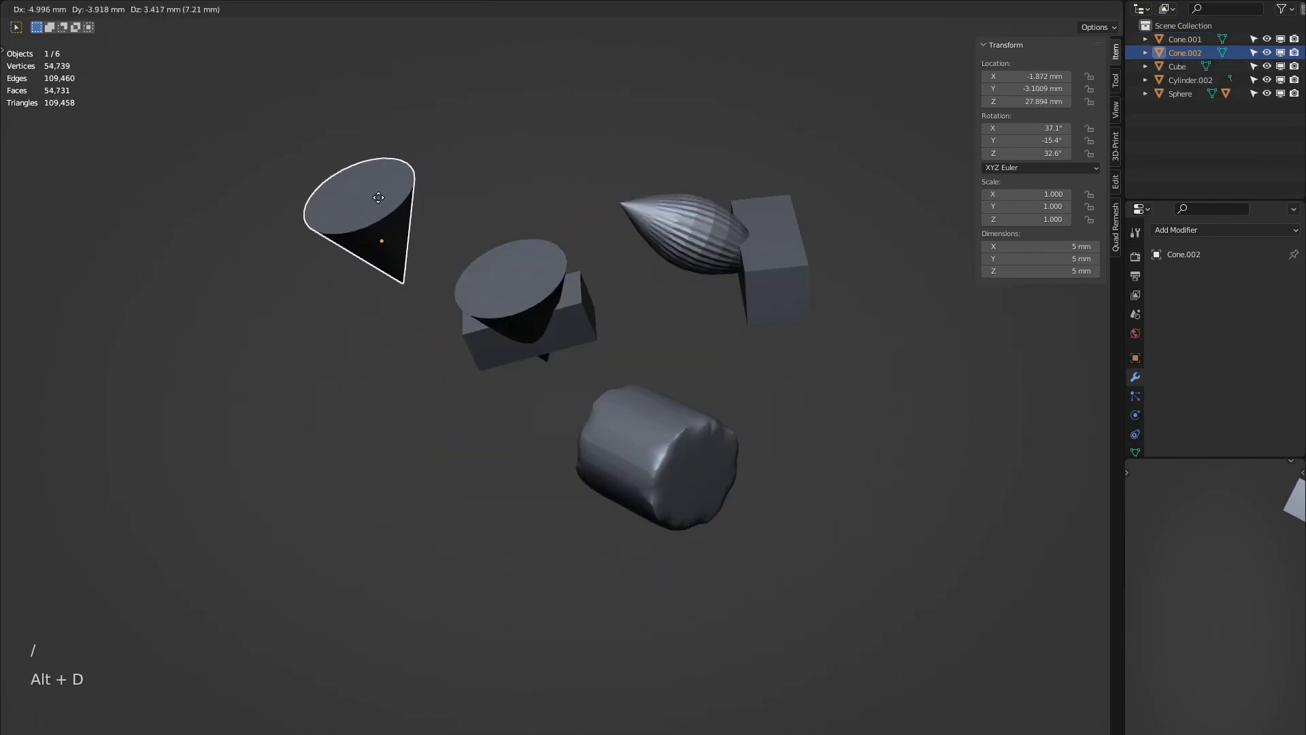
left_click(380, 195)
middle_click_drag(381, 195, 525, 173)
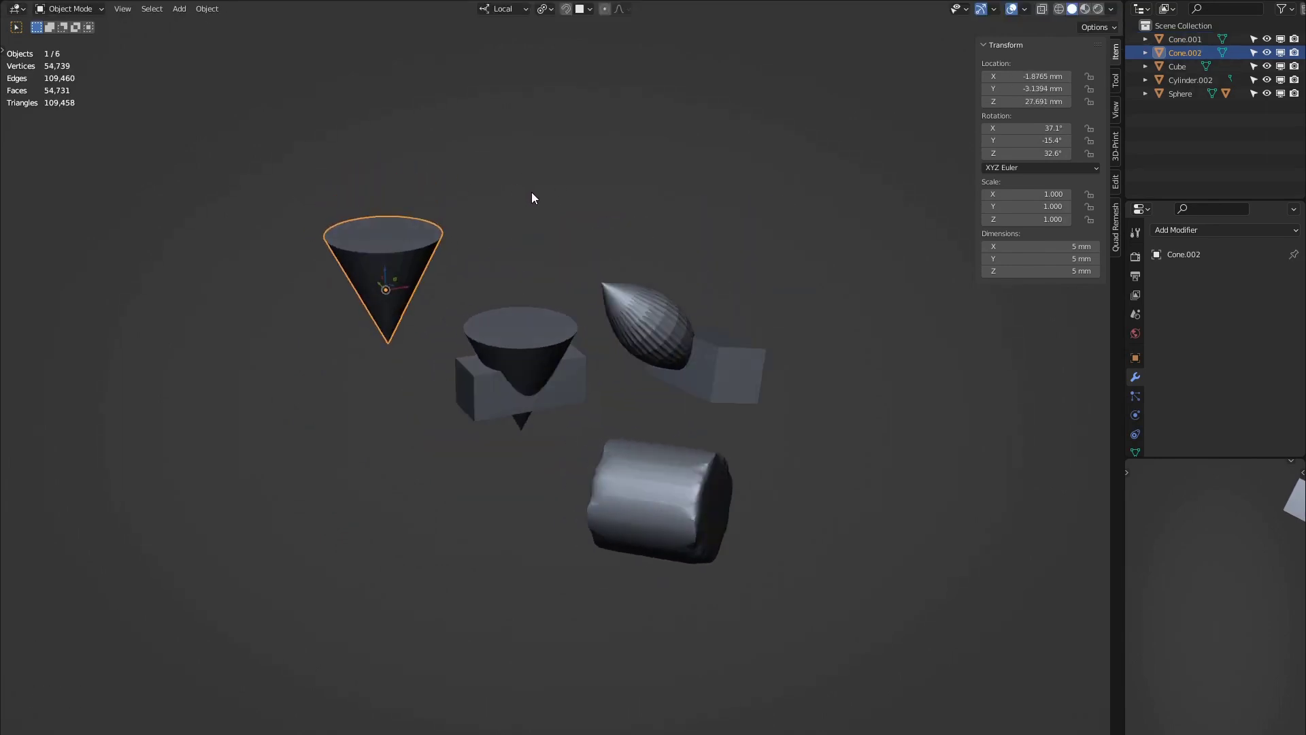
Enlarge the linked cones' shared mesh to about 7.13 mm in Edit Mode and make the duplicate a single user.
key("Tab")
key("s")
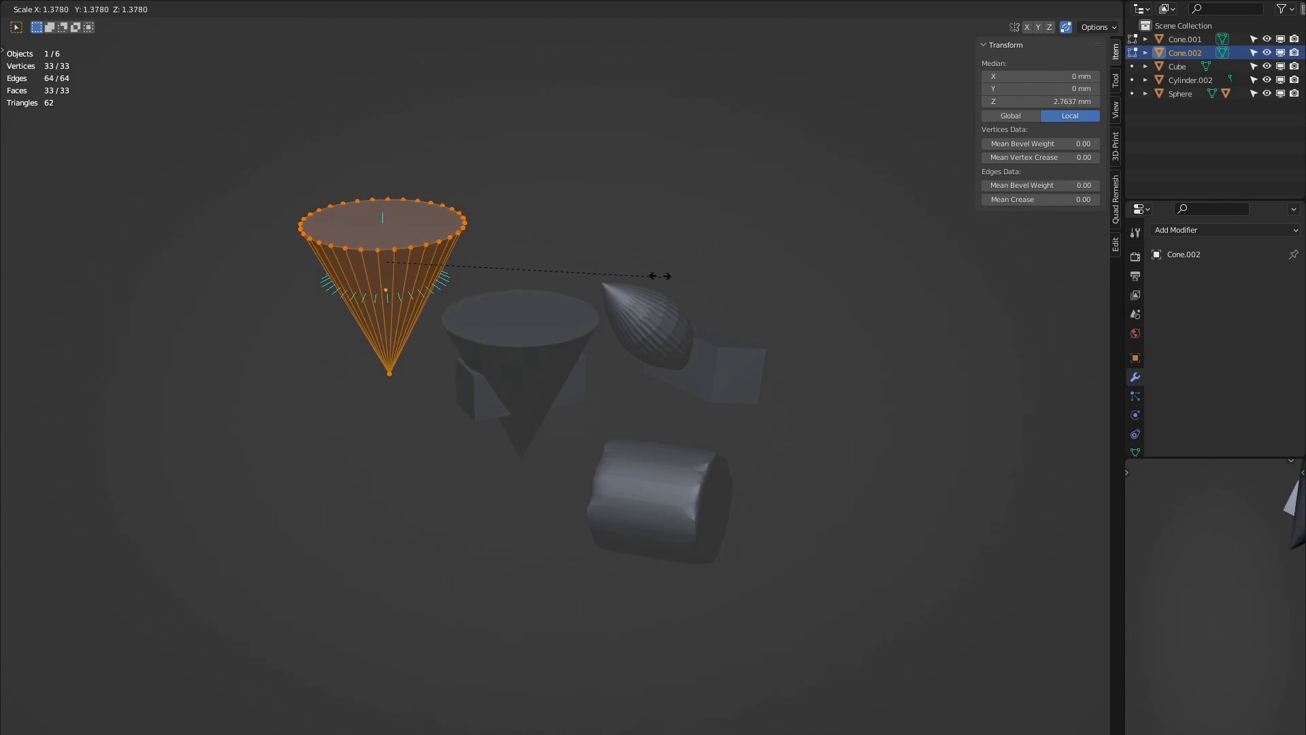
key("u")
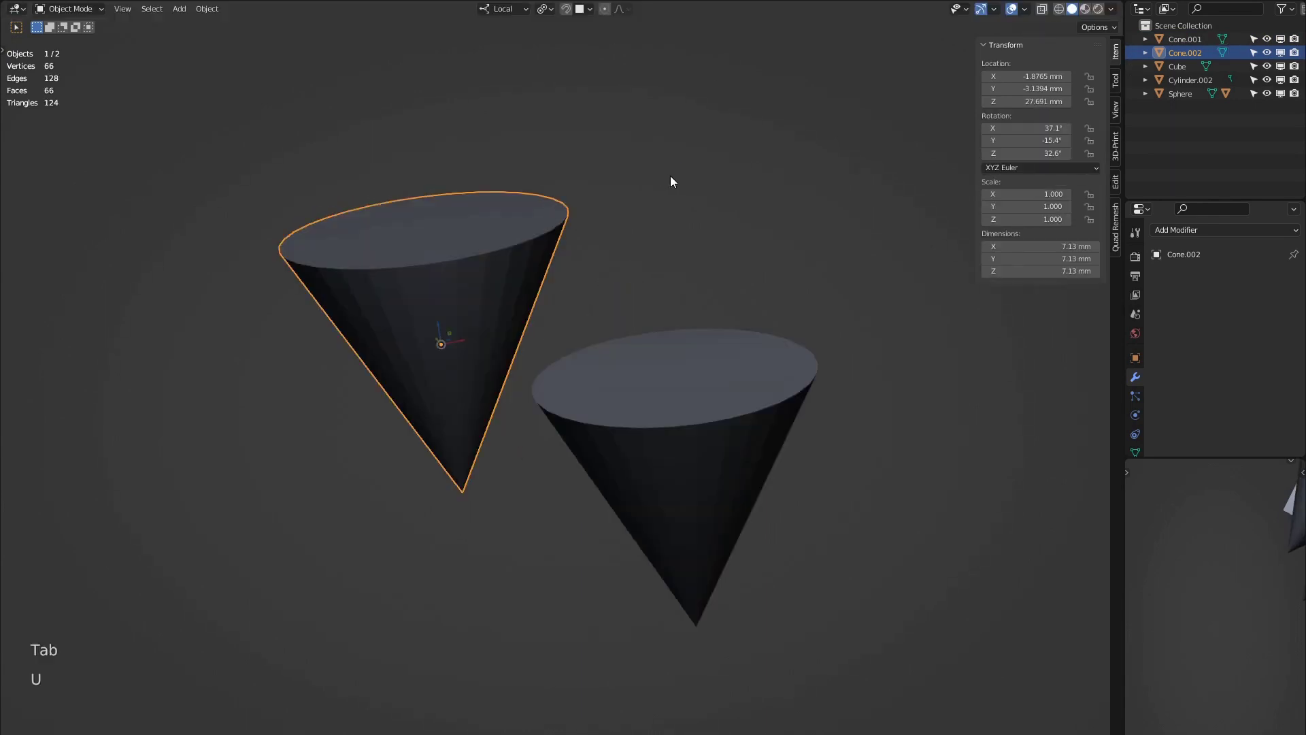
Scale the single-user duplicate cone's mesh by about 1.27 in Edit Mode.
key("Tab")
key("s")
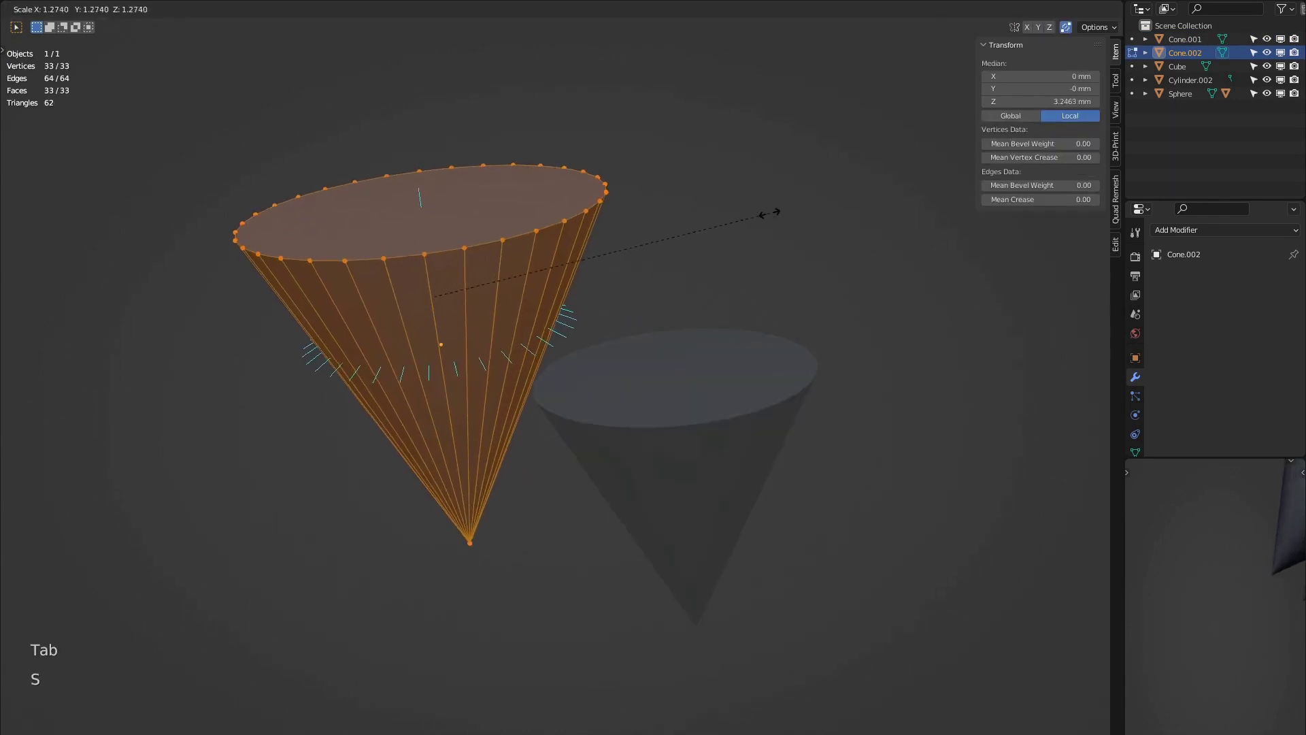
left_click(752, 197)
key("Tab")
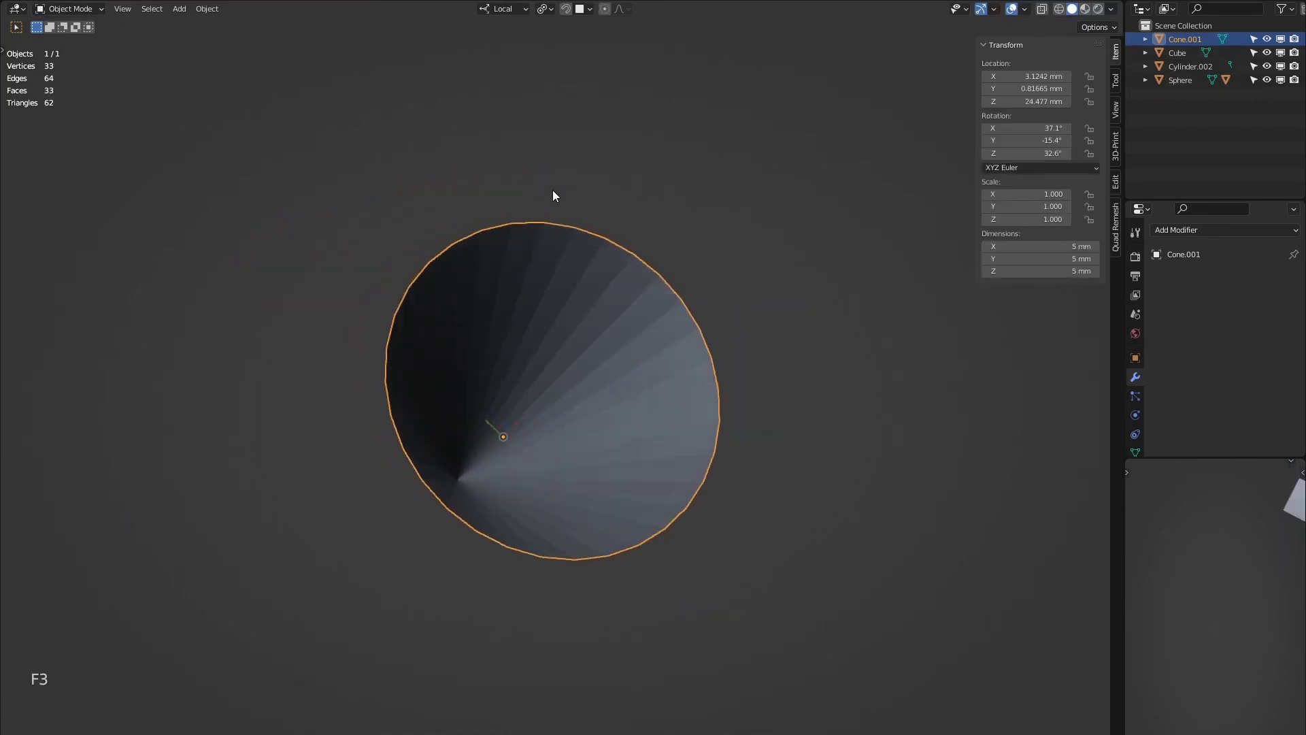
middle_click_drag(553, 193, 510, 136)
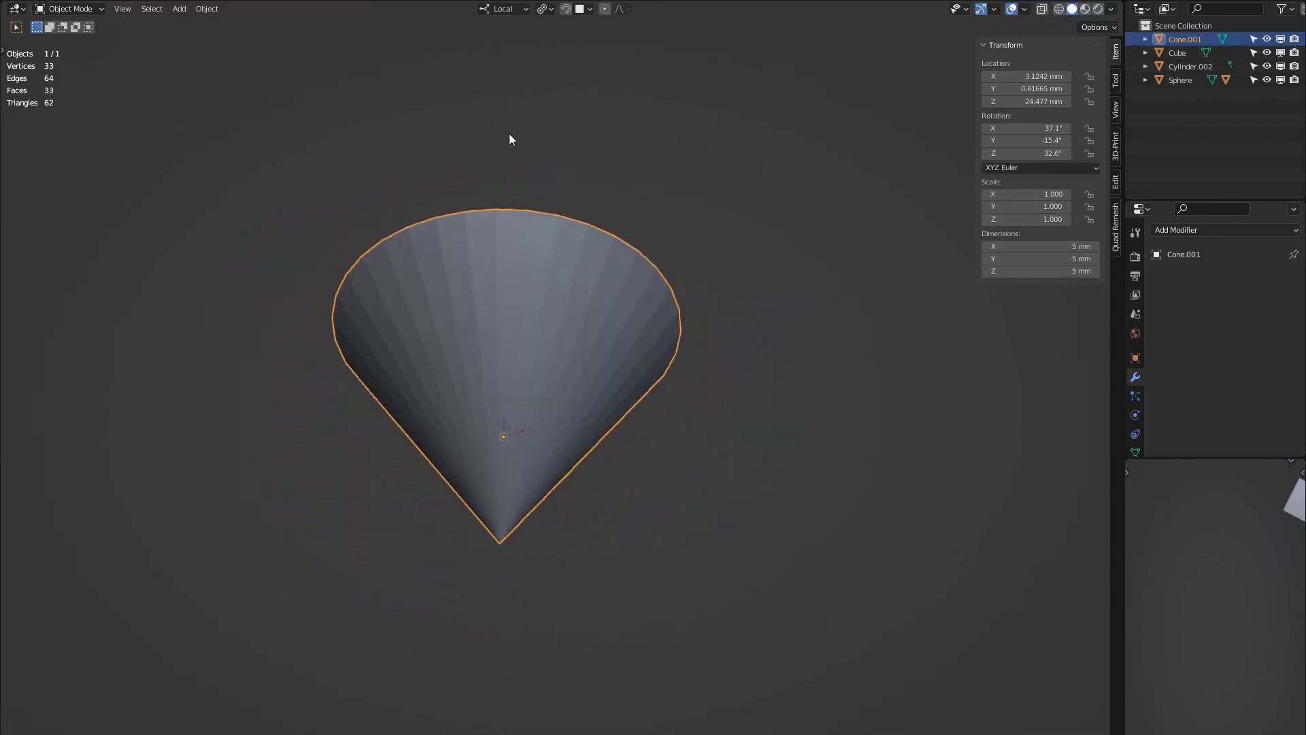
key("grave")
left_click(565, 222)
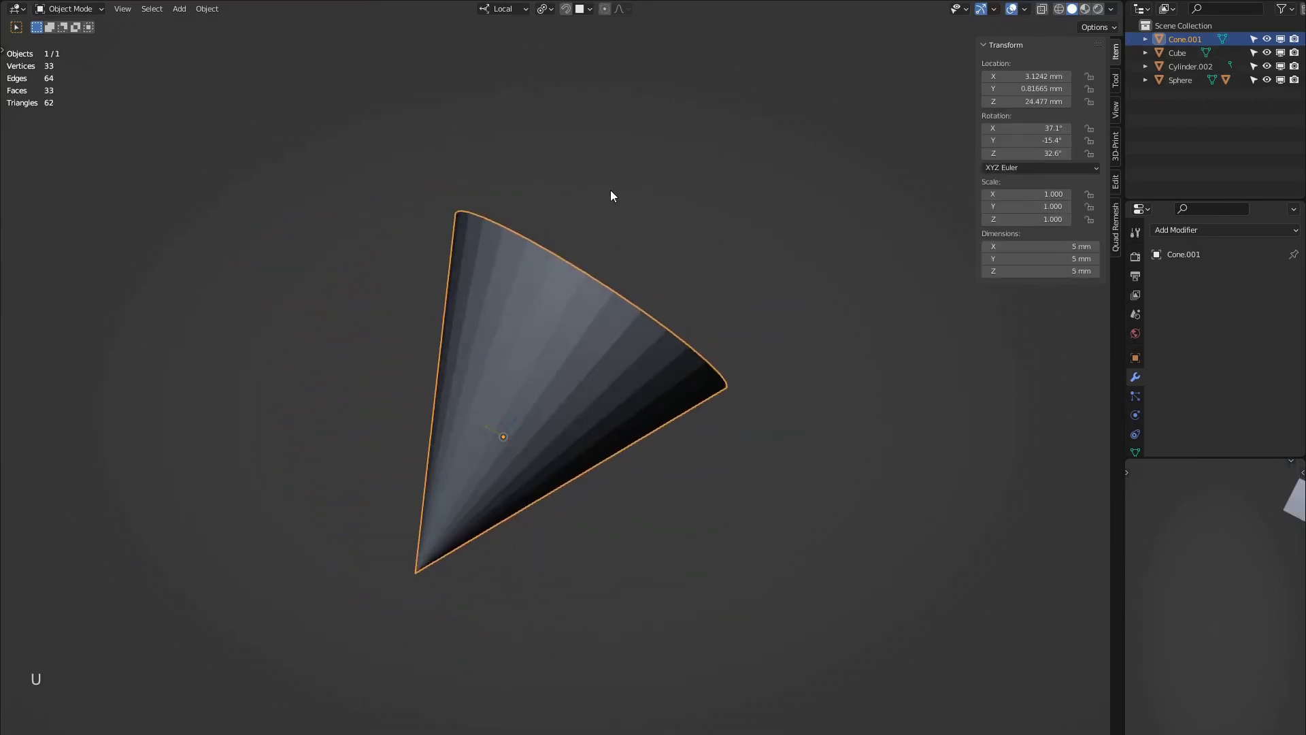
Convert the subdivided cone to a mesh and check its topology in wireframe before returning to solid shading.
key("u")
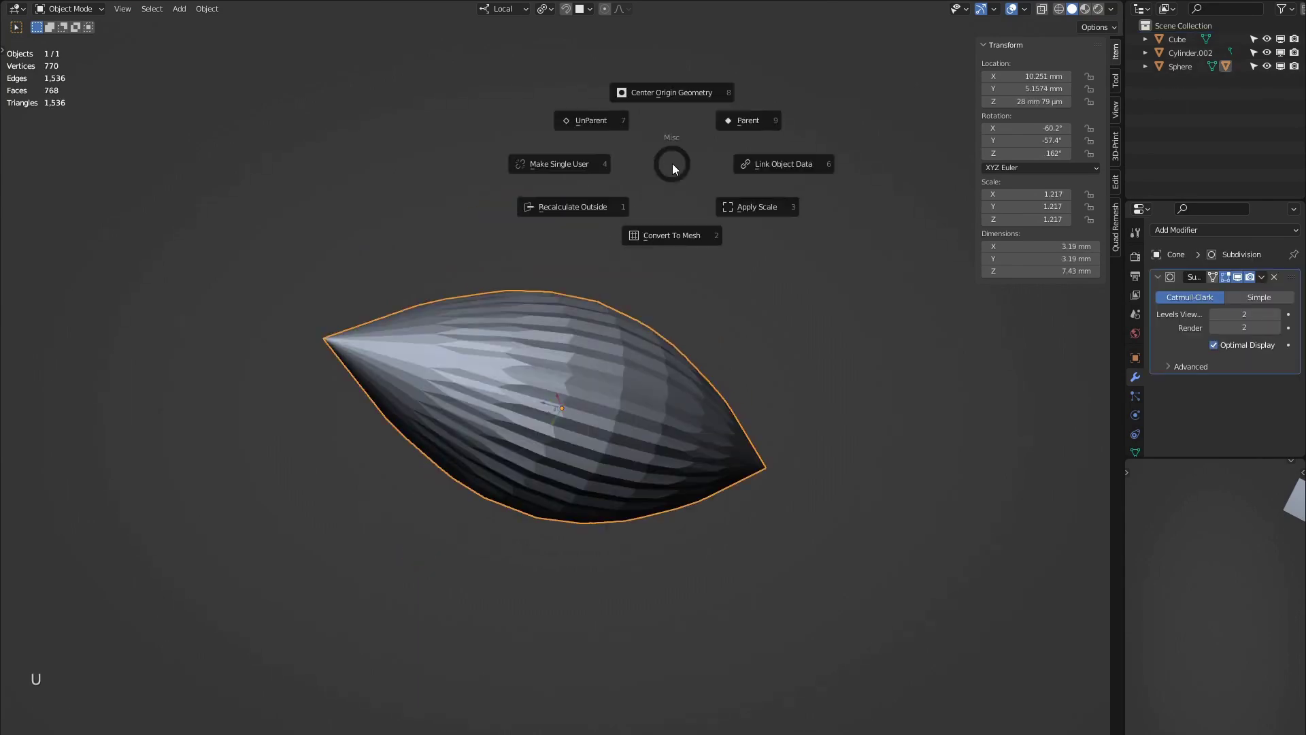
left_click(666, 223)
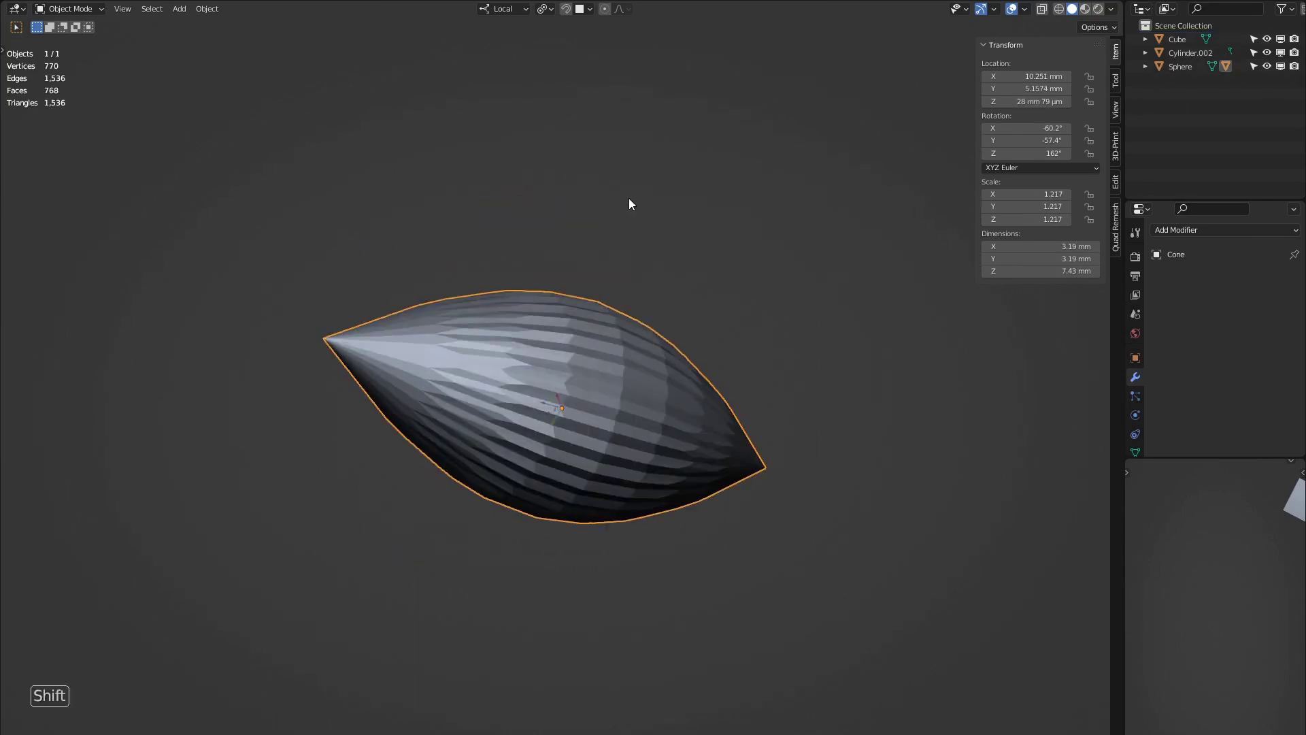
key("shift+z")
mouse_move(629, 198)
middle_mouse_down()
mouse_move(530, 149)
mouse_move(624, 185)
middle_mouse_up()
key("shift+z")
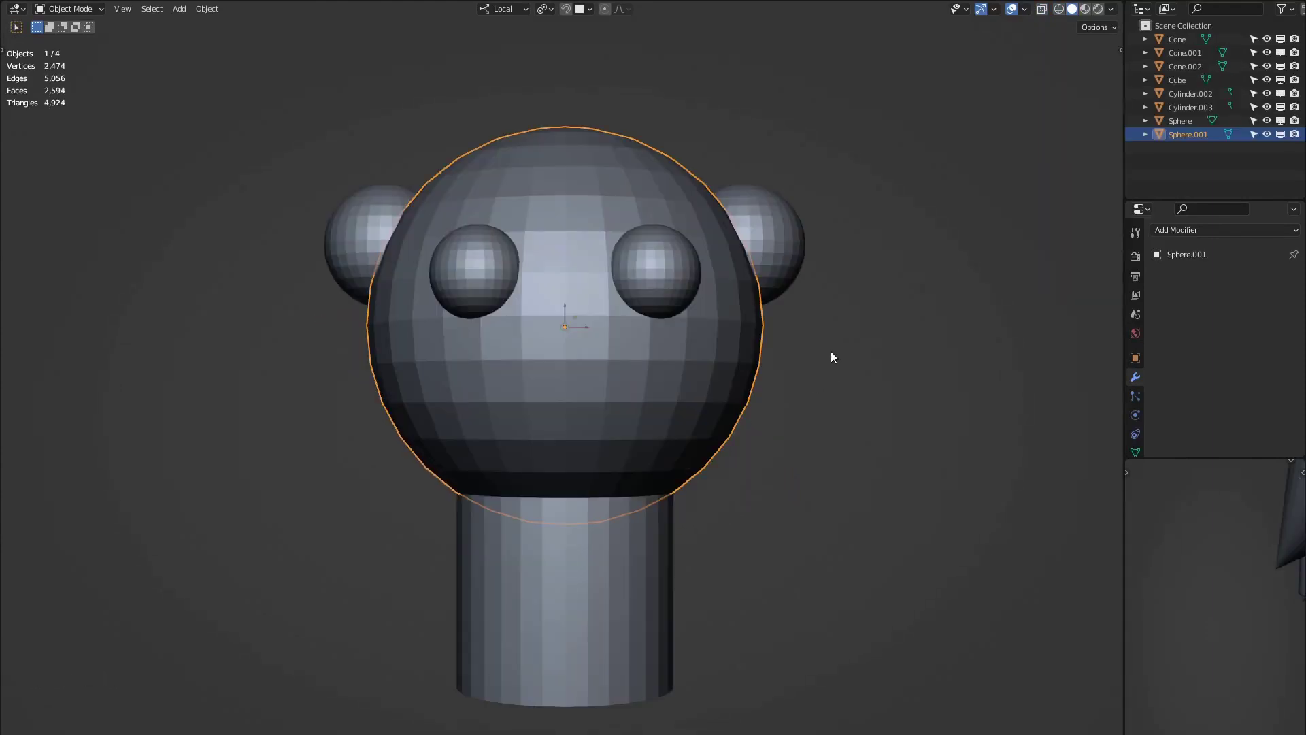
Align the view to the head sphere's own front, right, top and back sides using Align Active.
middle_click_drag(830, 351, 855, 313)
key("grave")
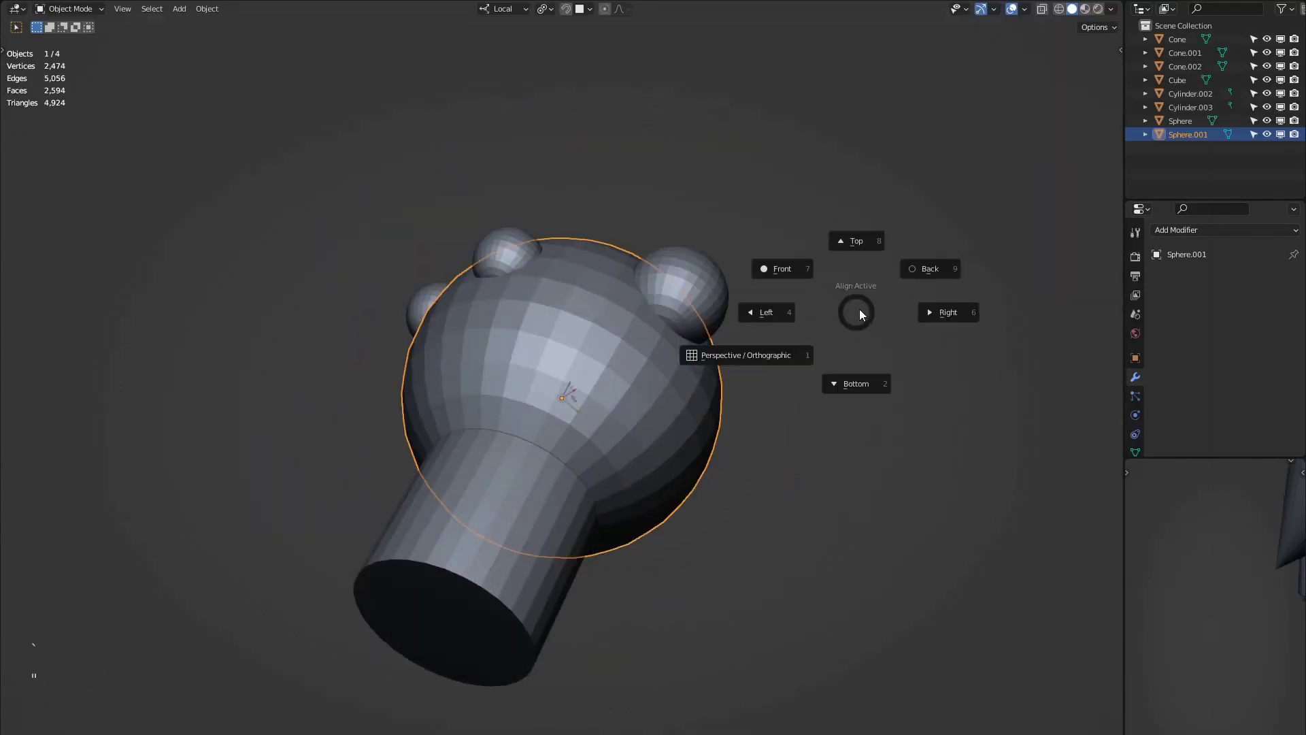
left_click(802, 260)
key("grave")
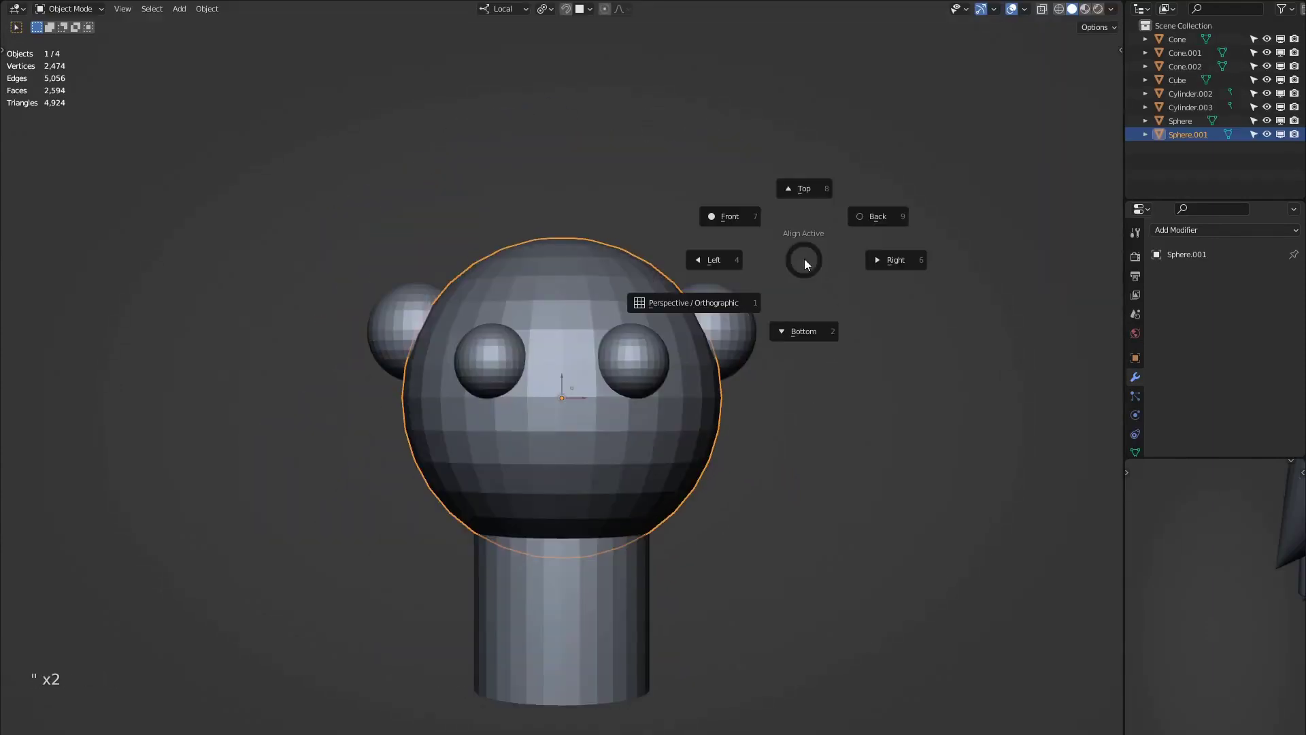
left_click(883, 253)
key("grave")
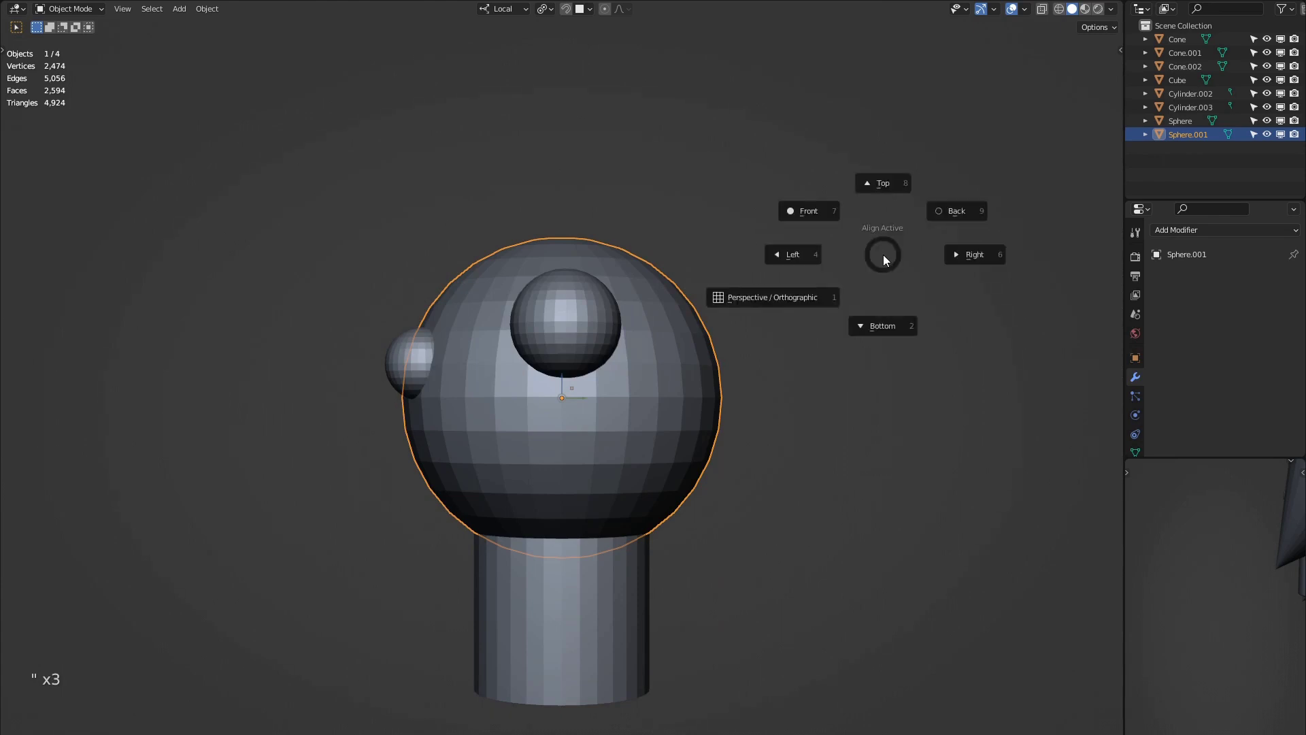
left_click(880, 184)
key("grave")
left_click(936, 147)
key("grave")
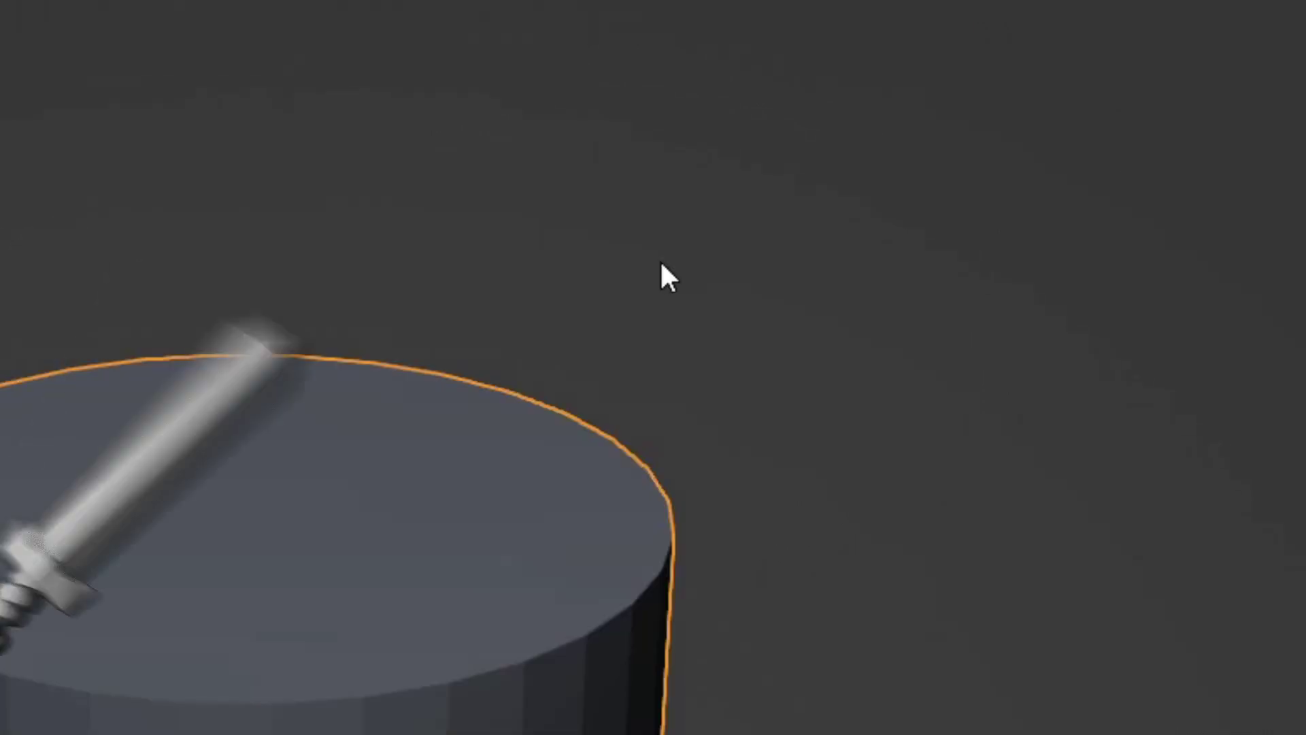
Add the hard_surface preset to the isolated cylinder and review its bevel and subdivision modifier settings.
key("alt+q")
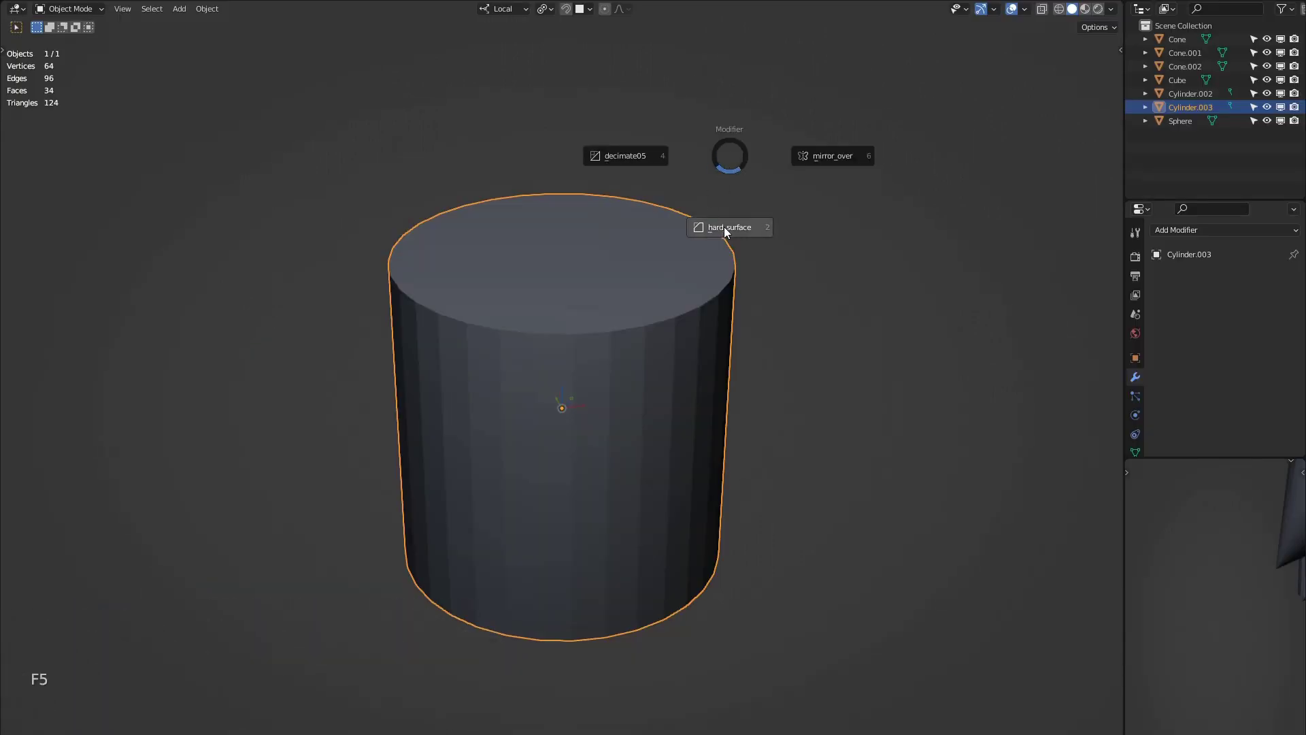
left_click(724, 227)
middle_click_drag(746, 259, 831, 259)
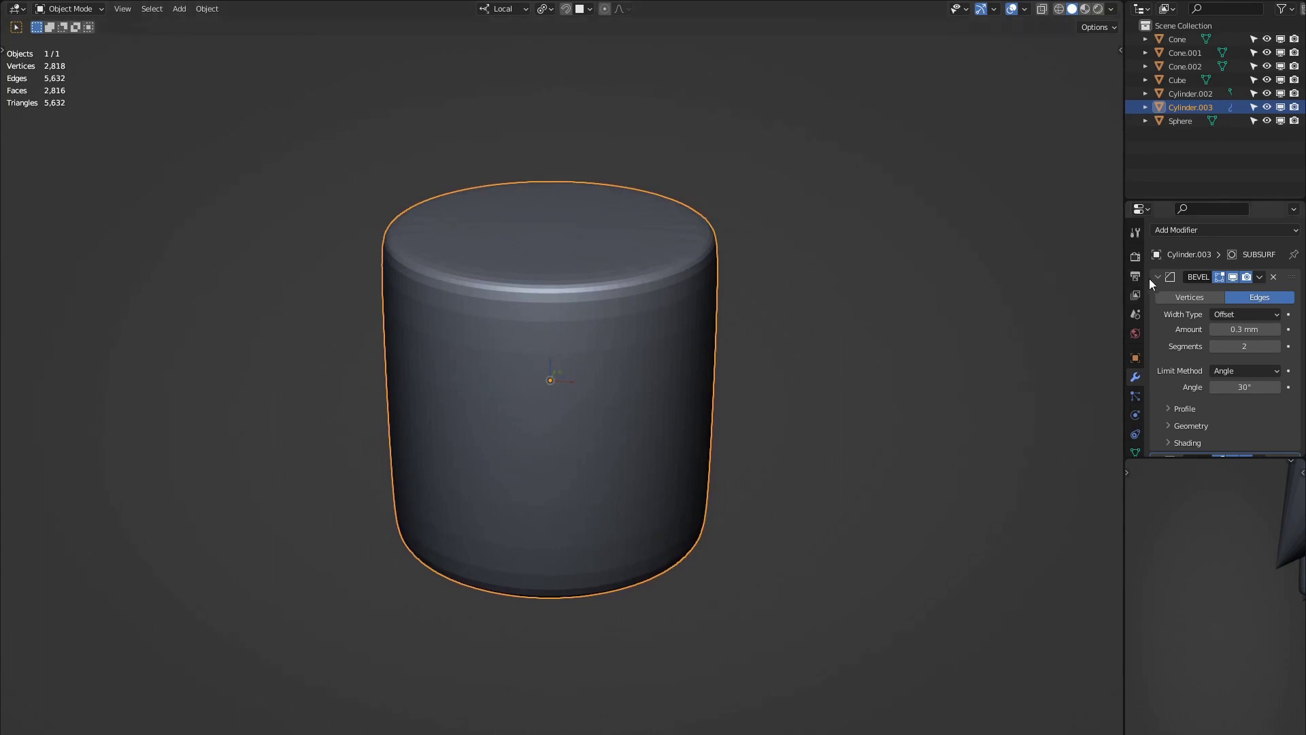
scroll(1189, 317, "down", 3)
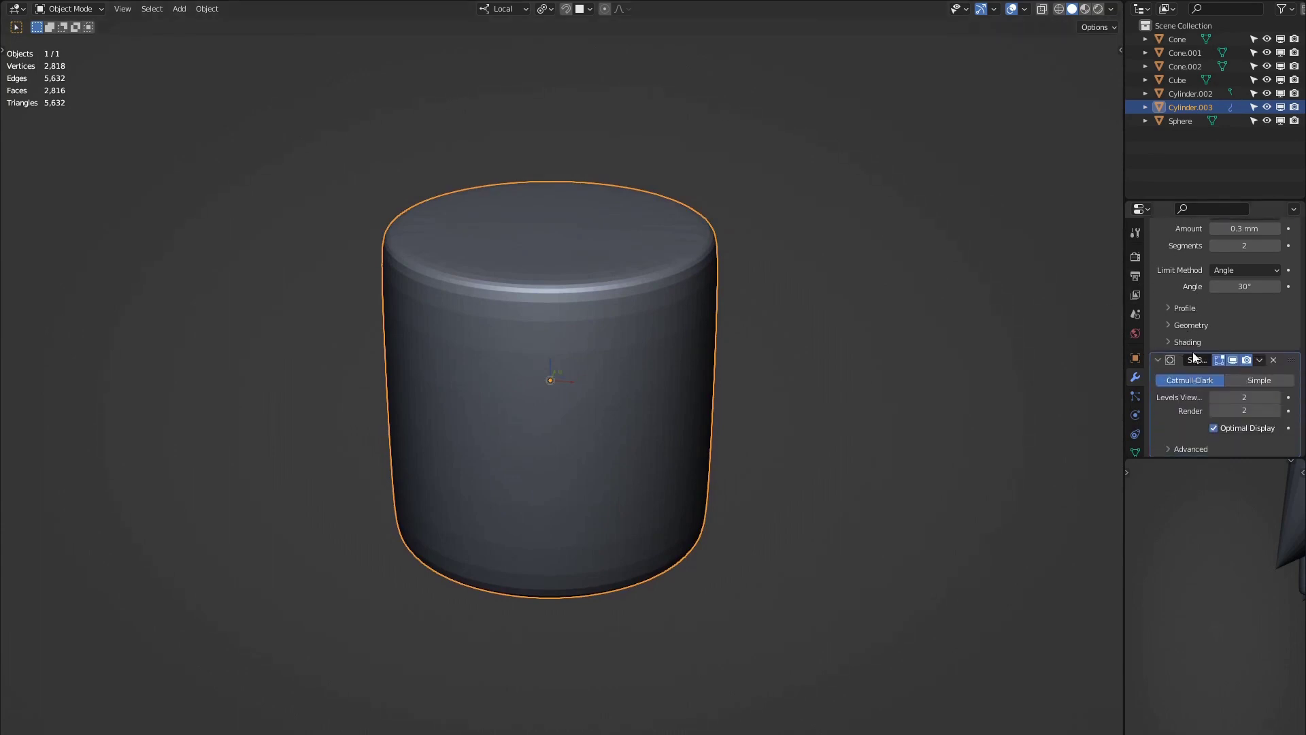
scroll(1190, 307, "up", 3)
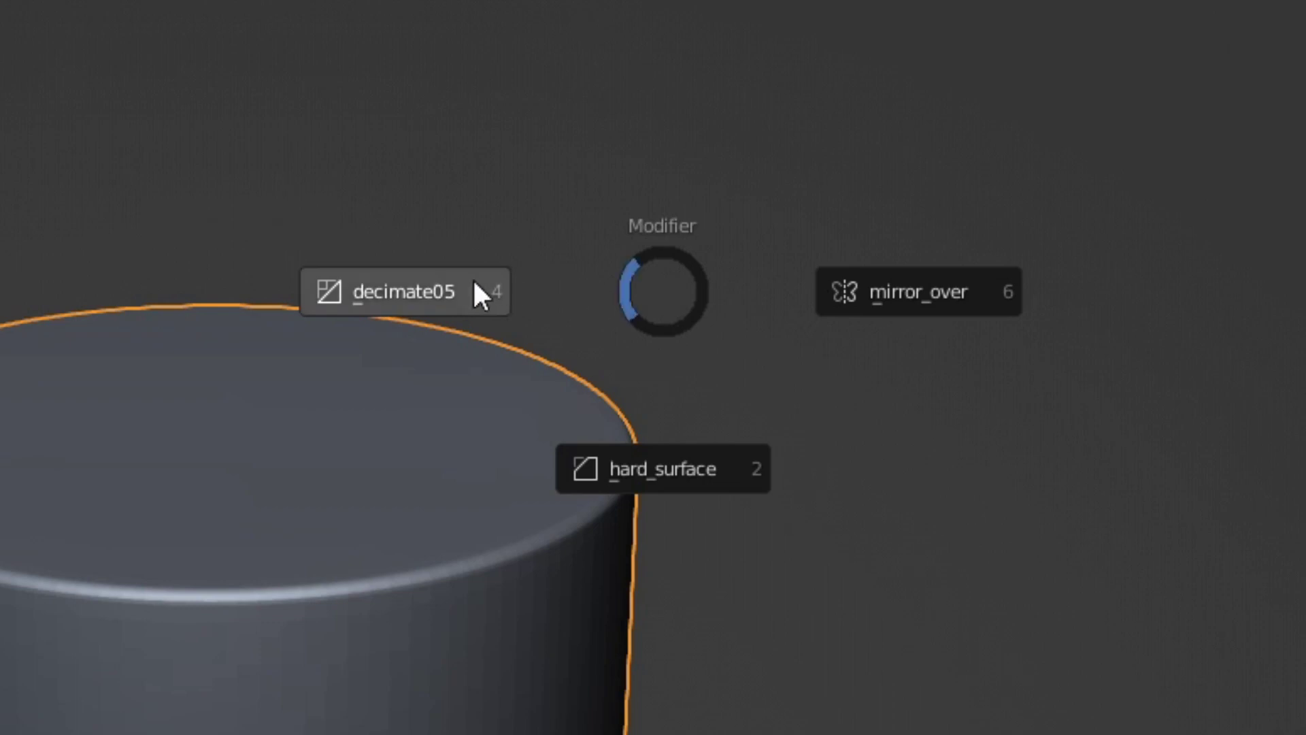
Reduce the cylinder's mesh with the decimate05 preset, checking the result in wireframe before returning to solid shading.
left_click(469, 294)
key("shift+z")
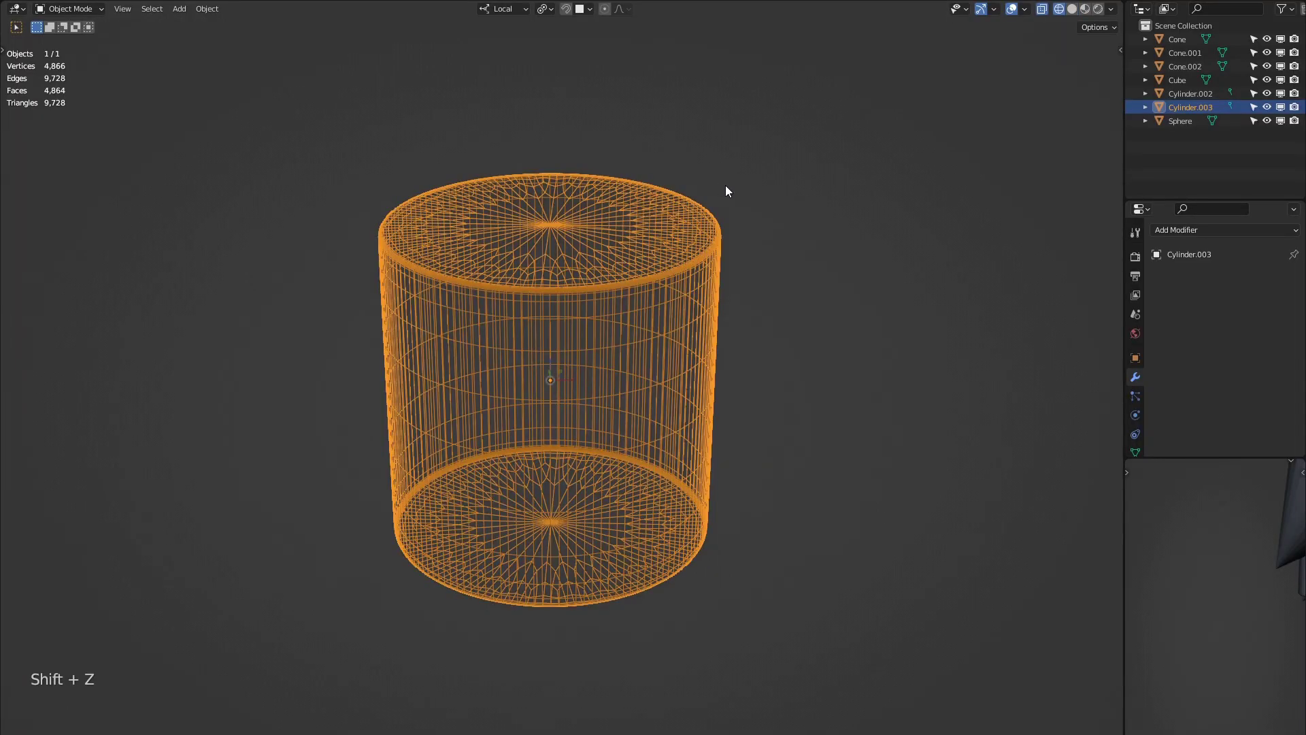
key("F5")
left_click(728, 153)
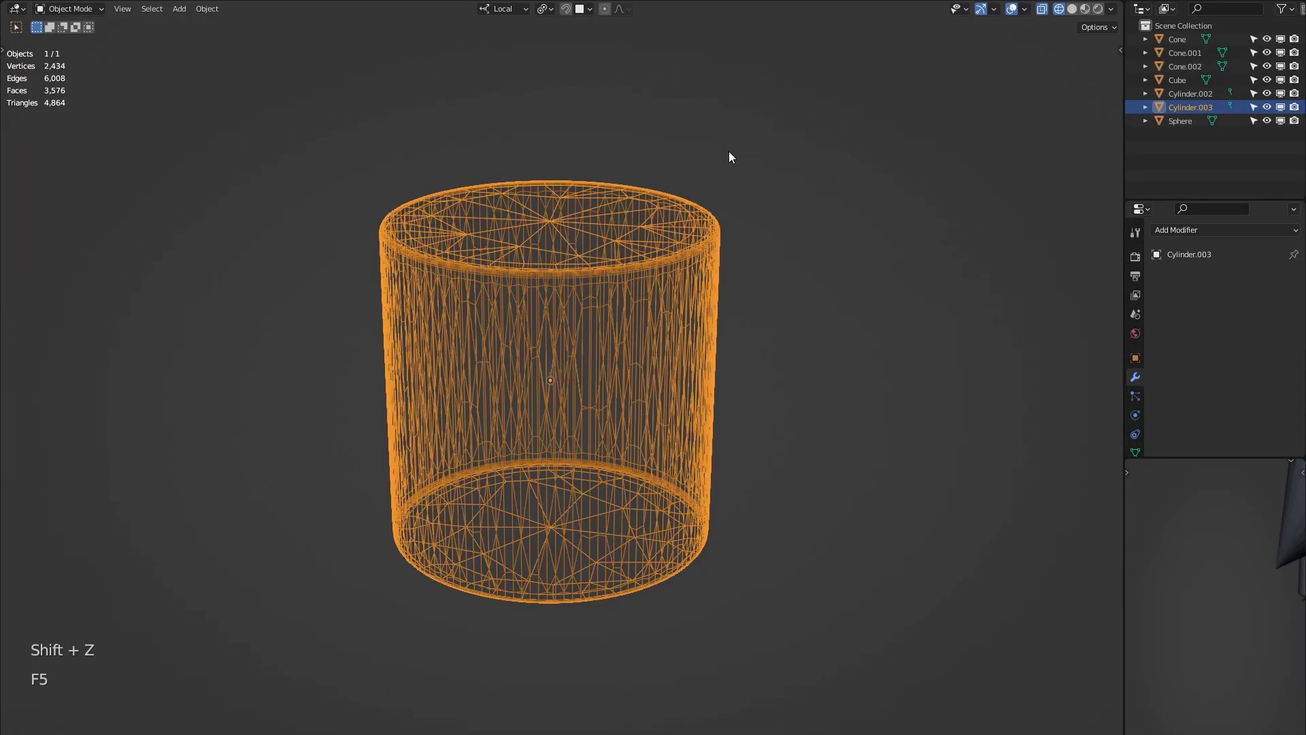
middle_click_drag(729, 157, 744, 176)
key("shift+z")
Select the small sphere and the large sphere, and mirror the small one across the large one with mirror_over.
mouse_move(742, 224)
middle_mouse_down()
mouse_move(735, 175)
mouse_move(679, 152)
middle_mouse_up()
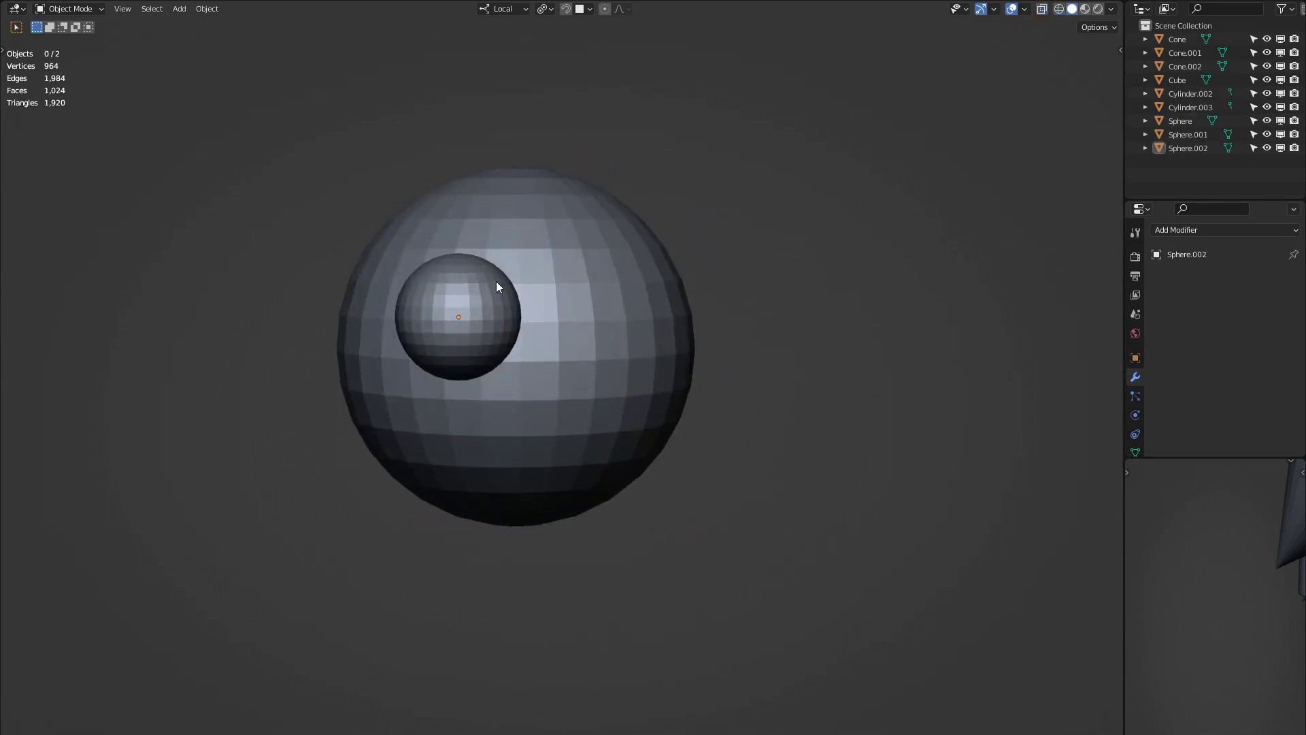
left_click(496, 280)
left_click(552, 222, "shift")
middle_click_drag(830, 183, 718, 198, "ctrl")
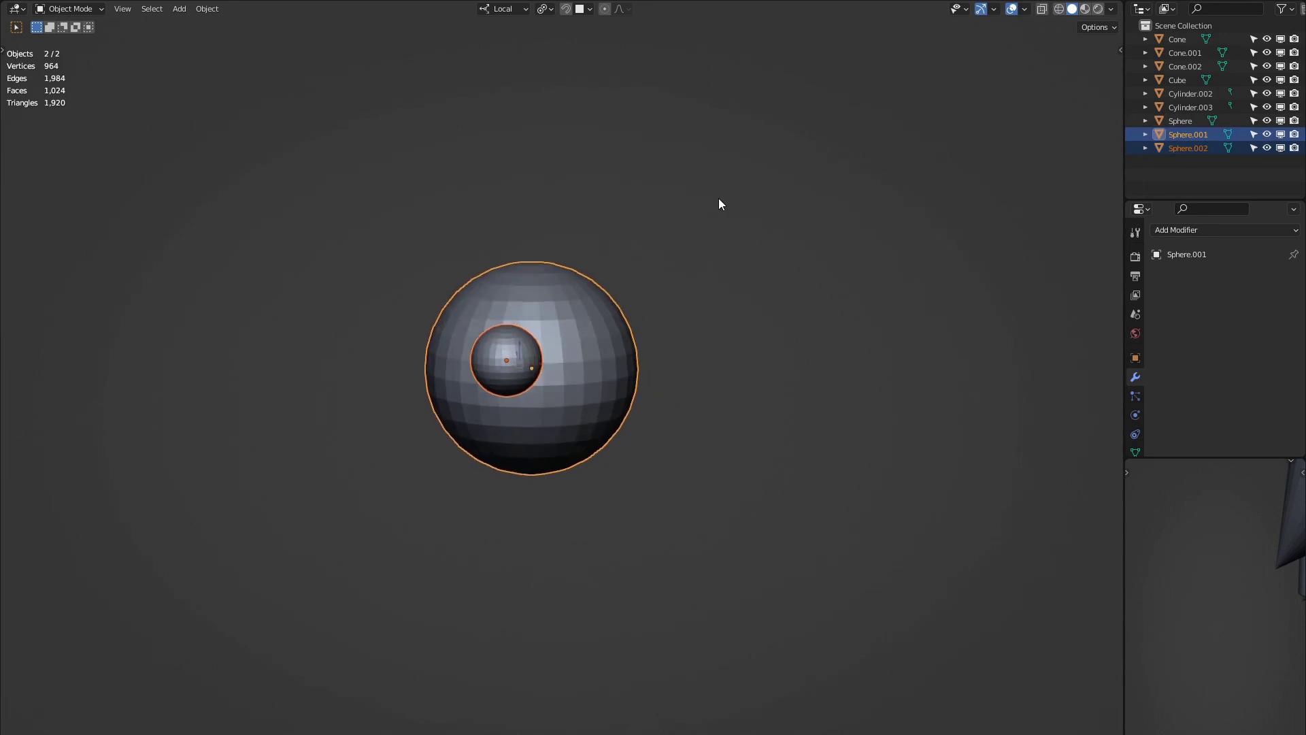
key("F5")
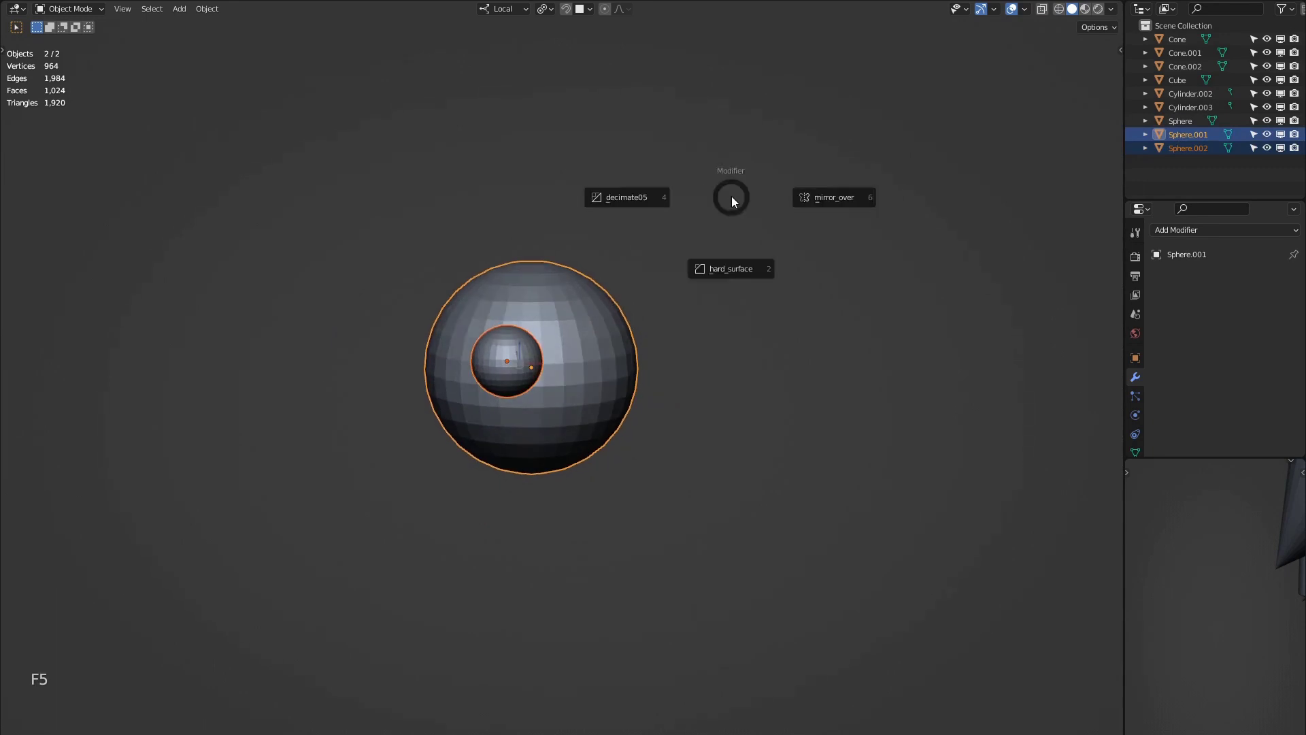
left_click(803, 200)
key("shift+s")
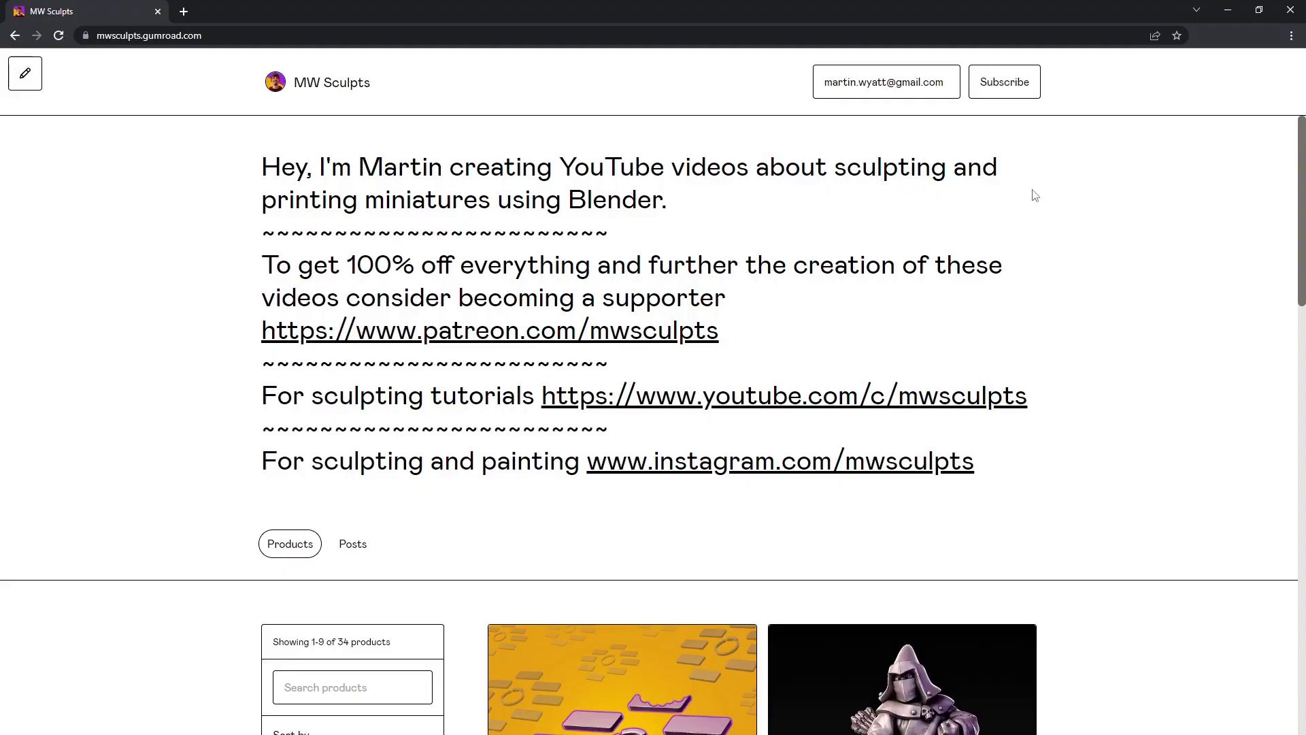
Switch to the browser and view the MW Sculpt Pies 2.0 product page in the MW Sculpts Gumroad store.
scroll(539, 148, "down", 7)
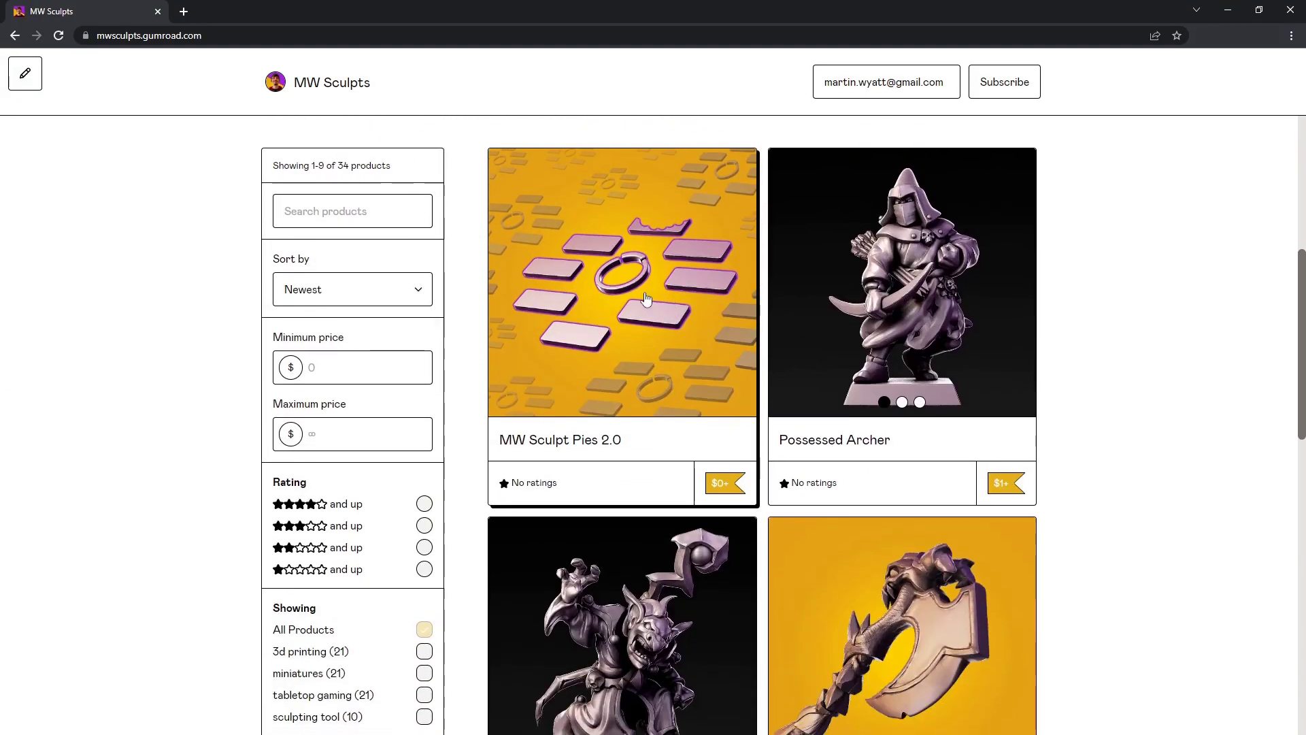
scroll(653, 283, "down", 5)
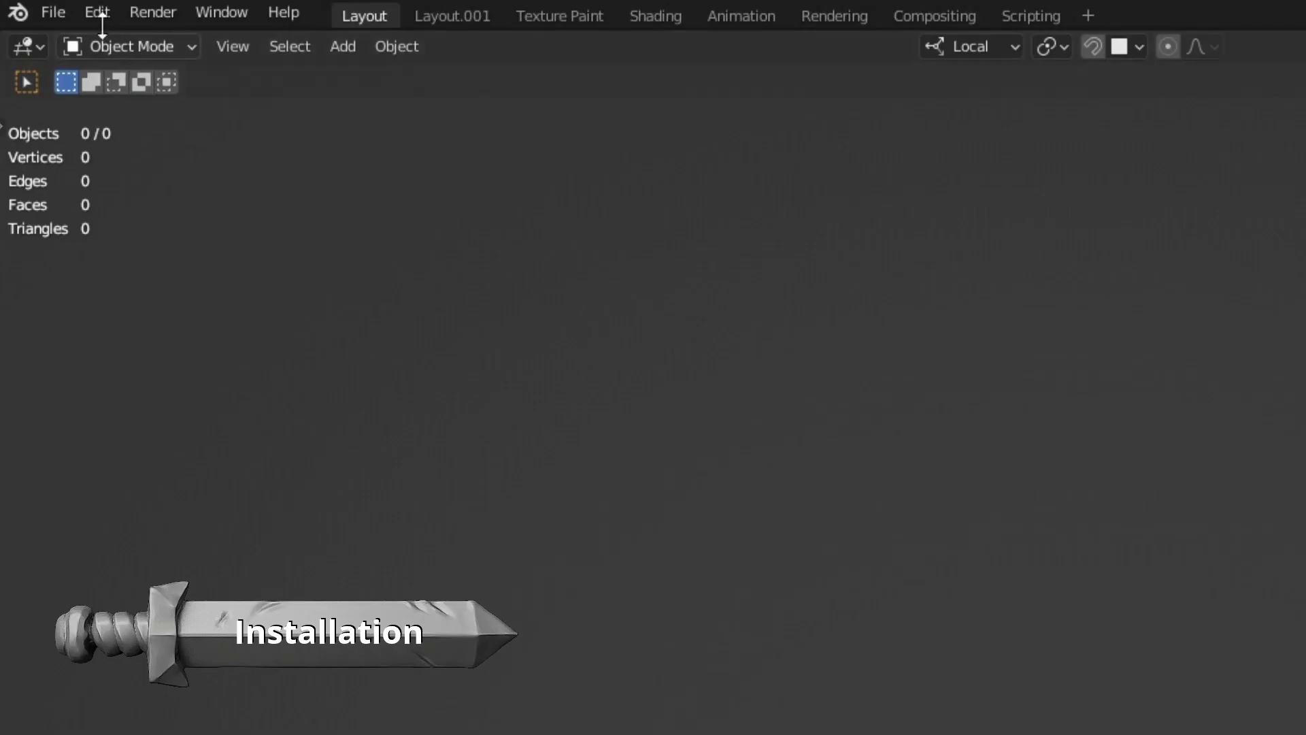
Switch to Blender, install the add-on from mw-sculpt-pies.zip in the Downloads folder, and enable Object: MW Sculpt Pies.
left_click(100, 13)
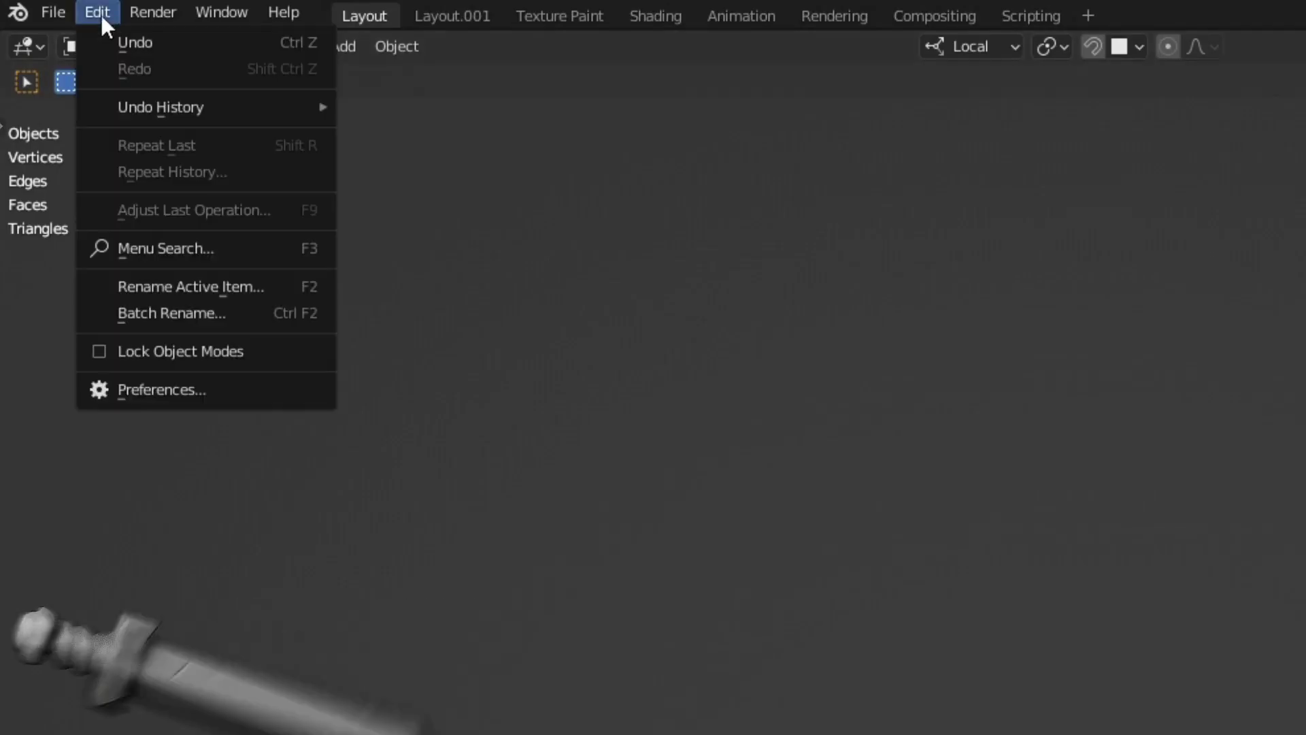
left_click(266, 381)
left_click(152, 287)
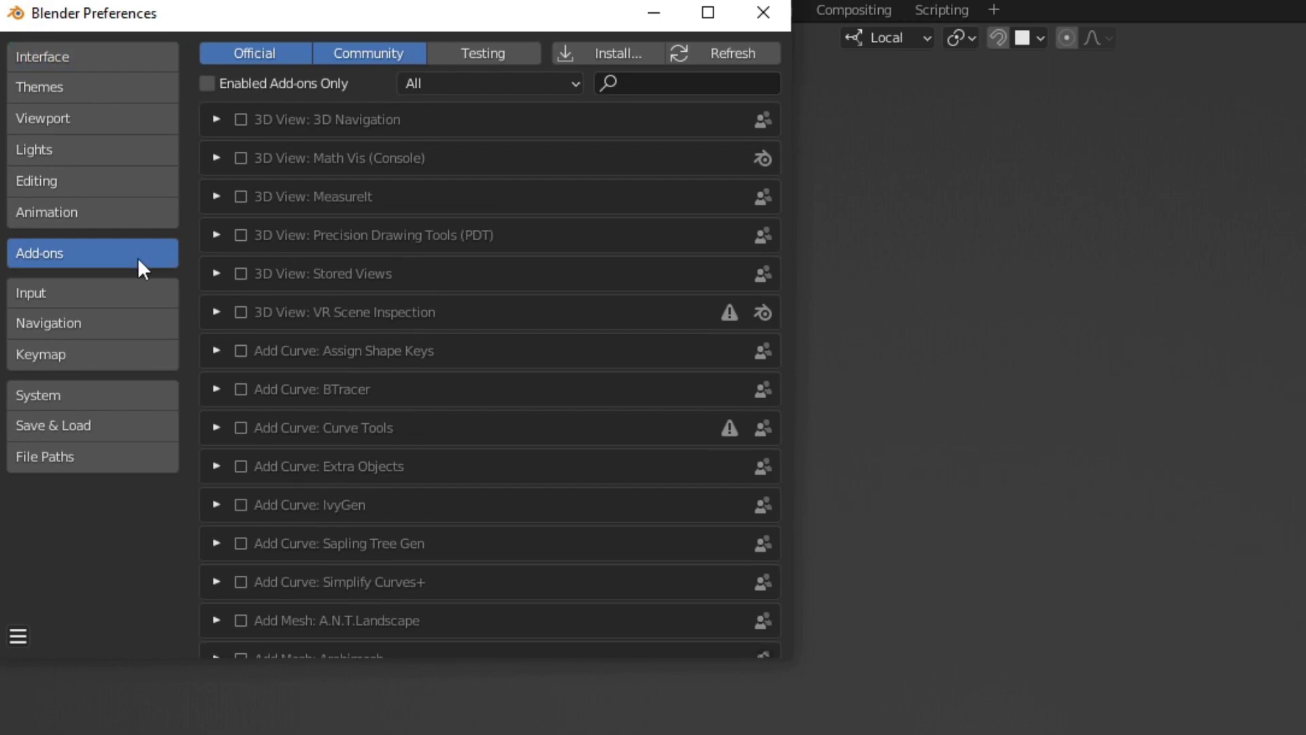
left_click(599, 53)
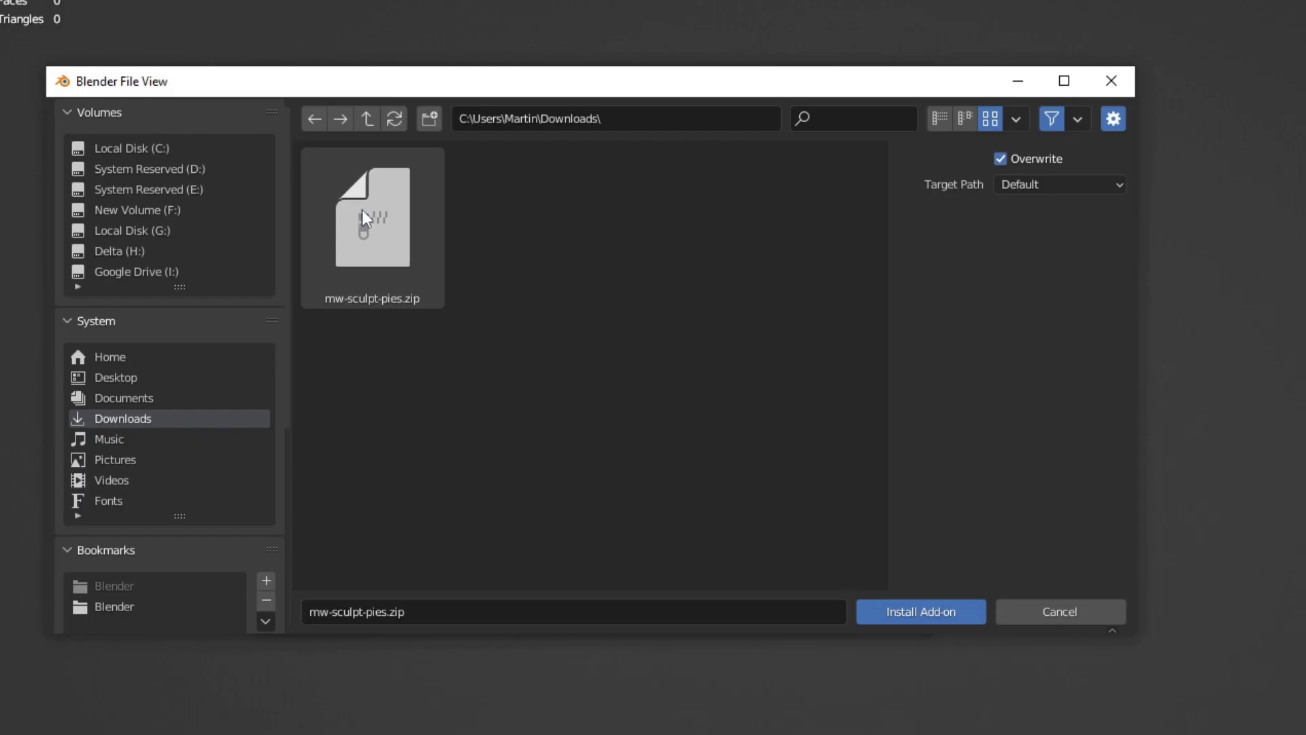
left_click(362, 209)
left_click(931, 609)
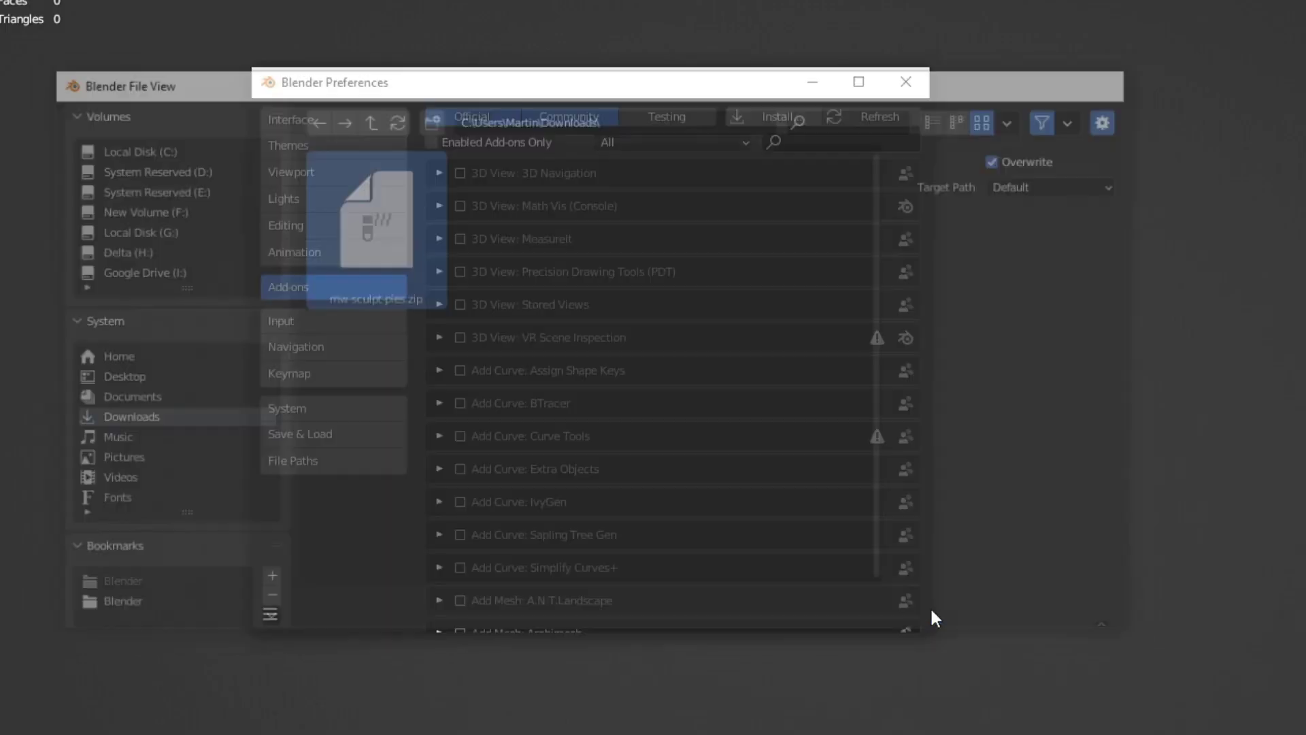
left_click(515, 163)
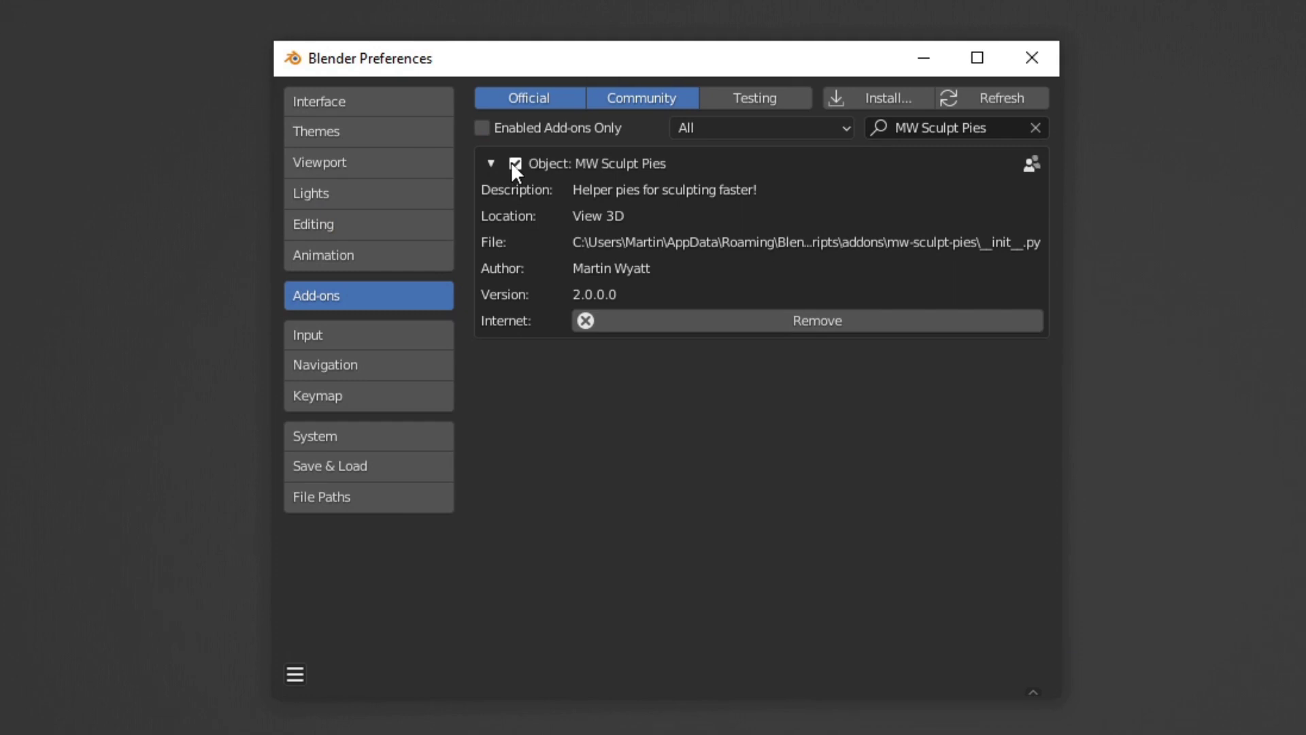
Add a new shortcut entry to the 3D View (Global) keymap and set its command to wm.call_menu_pie.
left_click(370, 395)
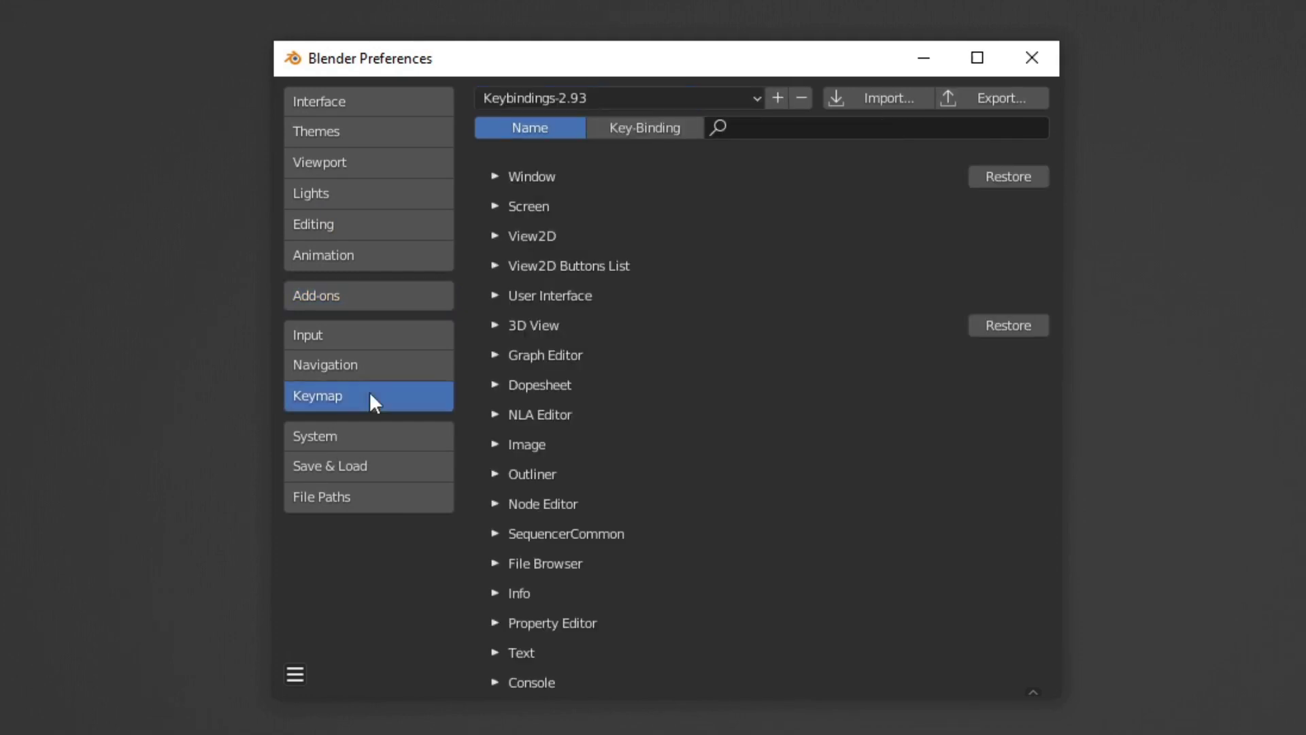
left_click(494, 325)
left_click(521, 352)
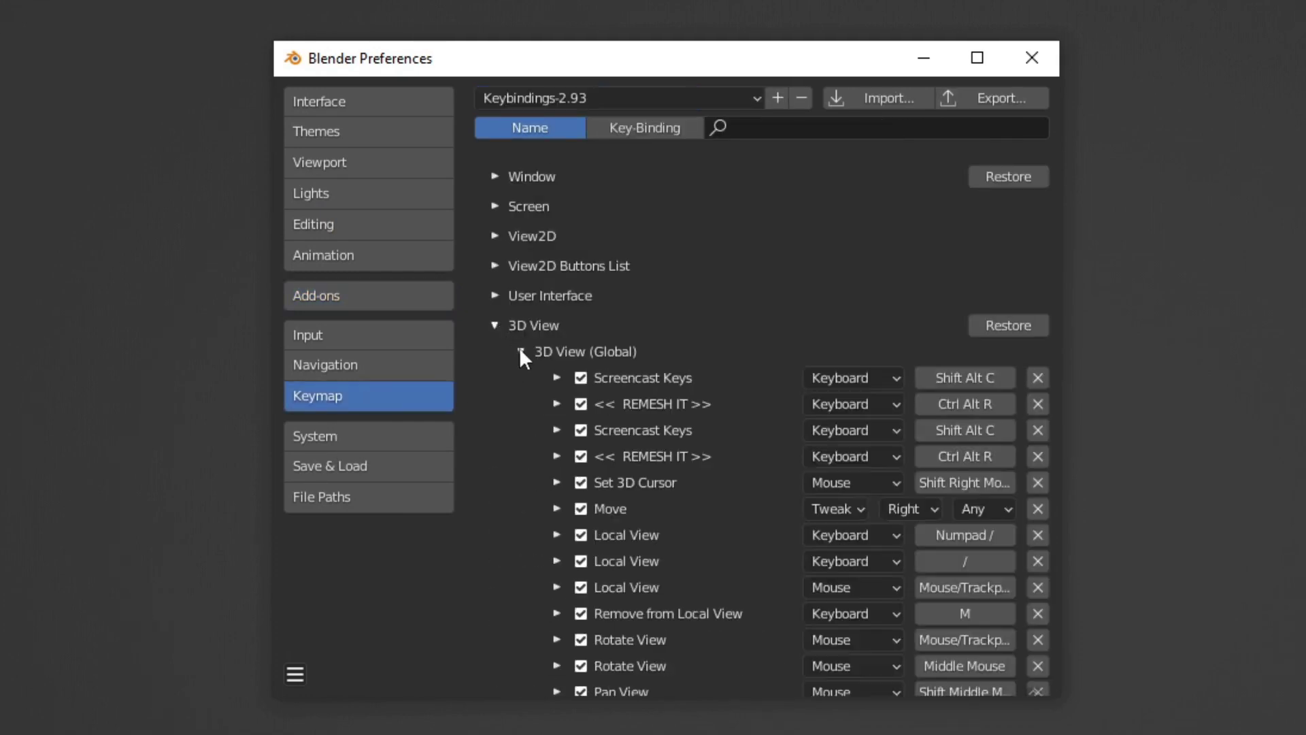
scroll(642, 444, "down", 20)
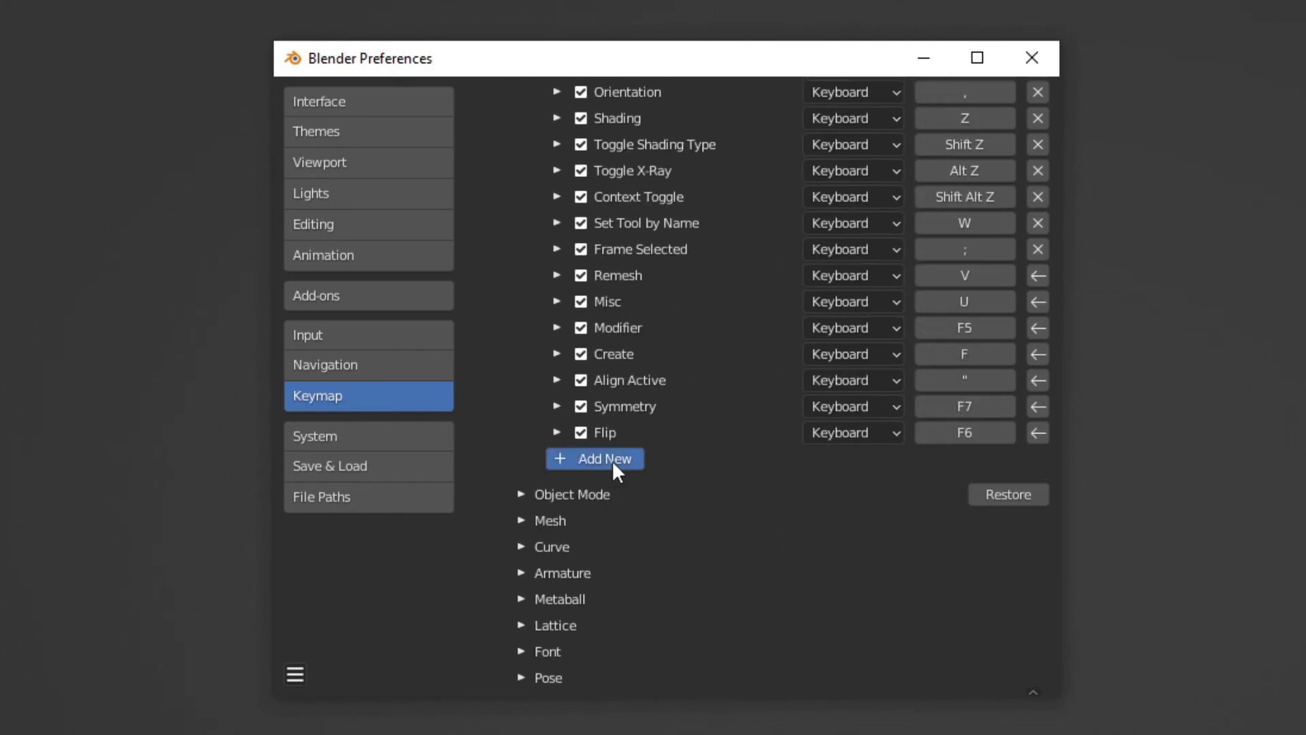
left_click(611, 460)
left_click(614, 498)
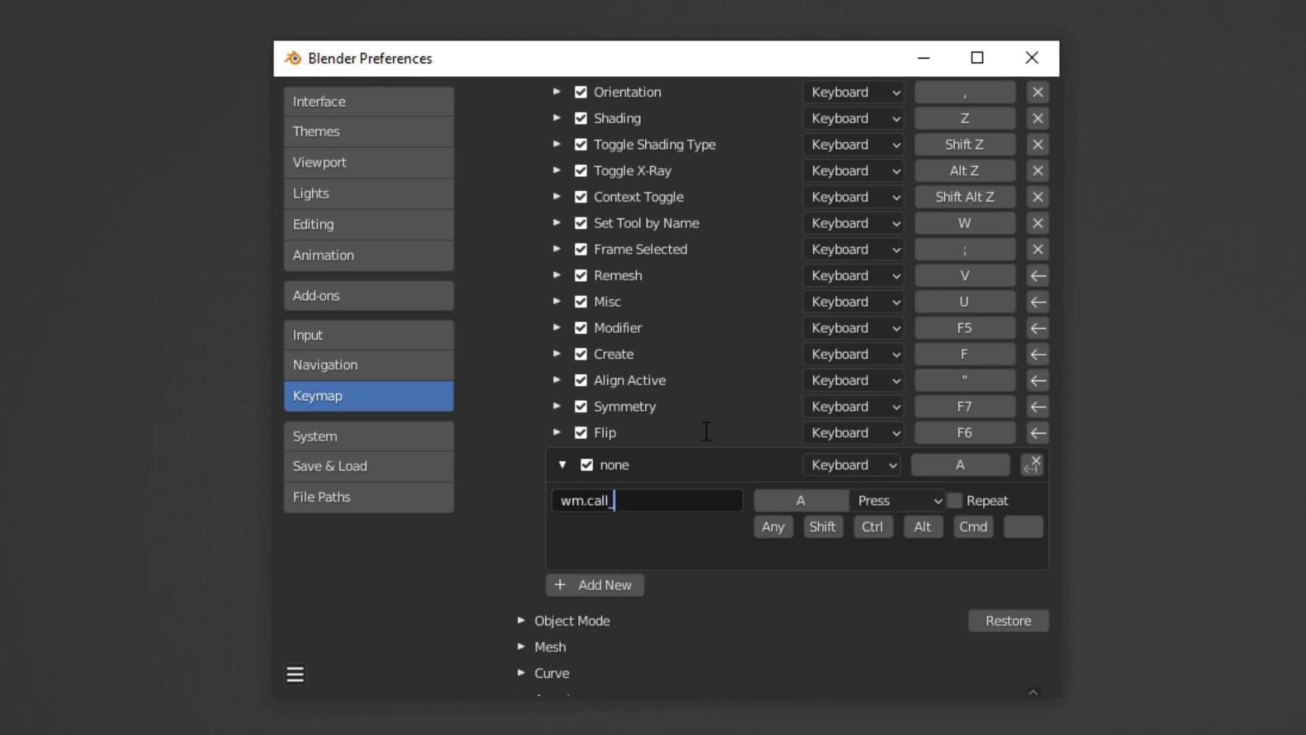
type("wm.call_menu_pie")
key("Return")
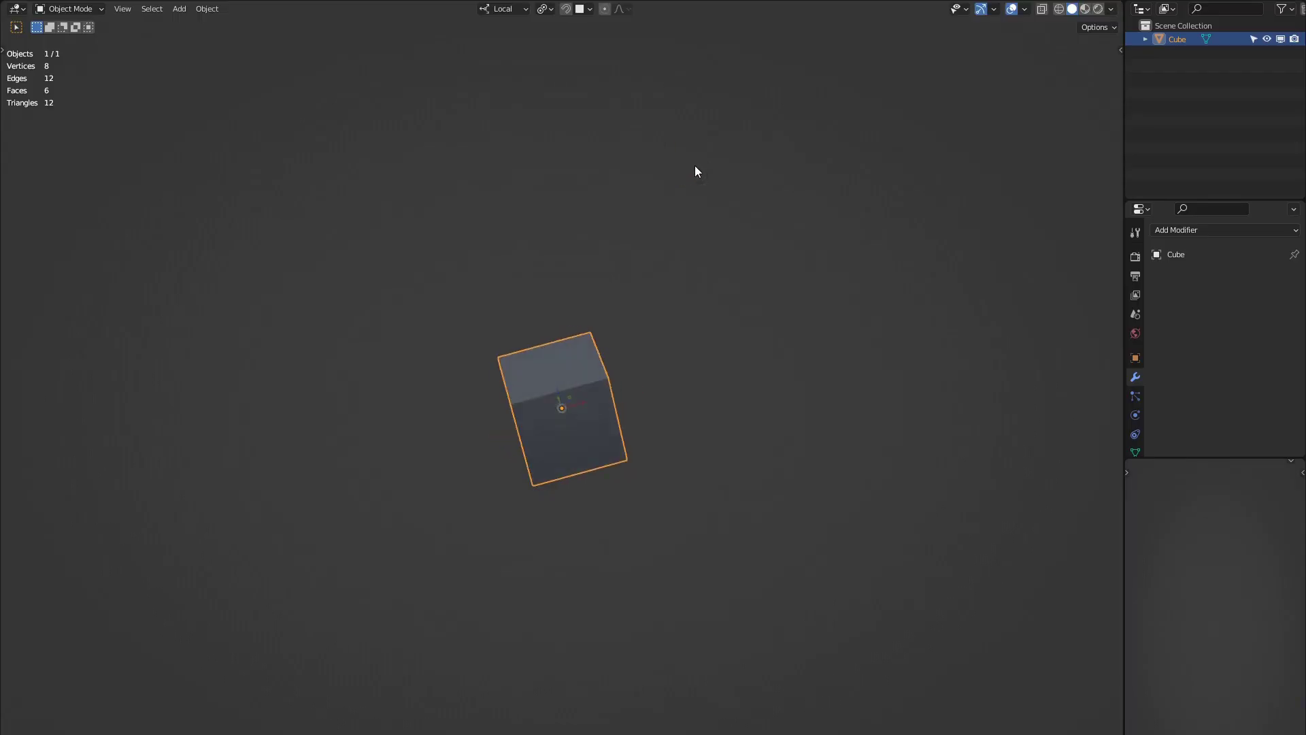
Add a cylinder and a cone with the Create pie, placing and rotating them in a row beside the cube.
key("f")
key("4")
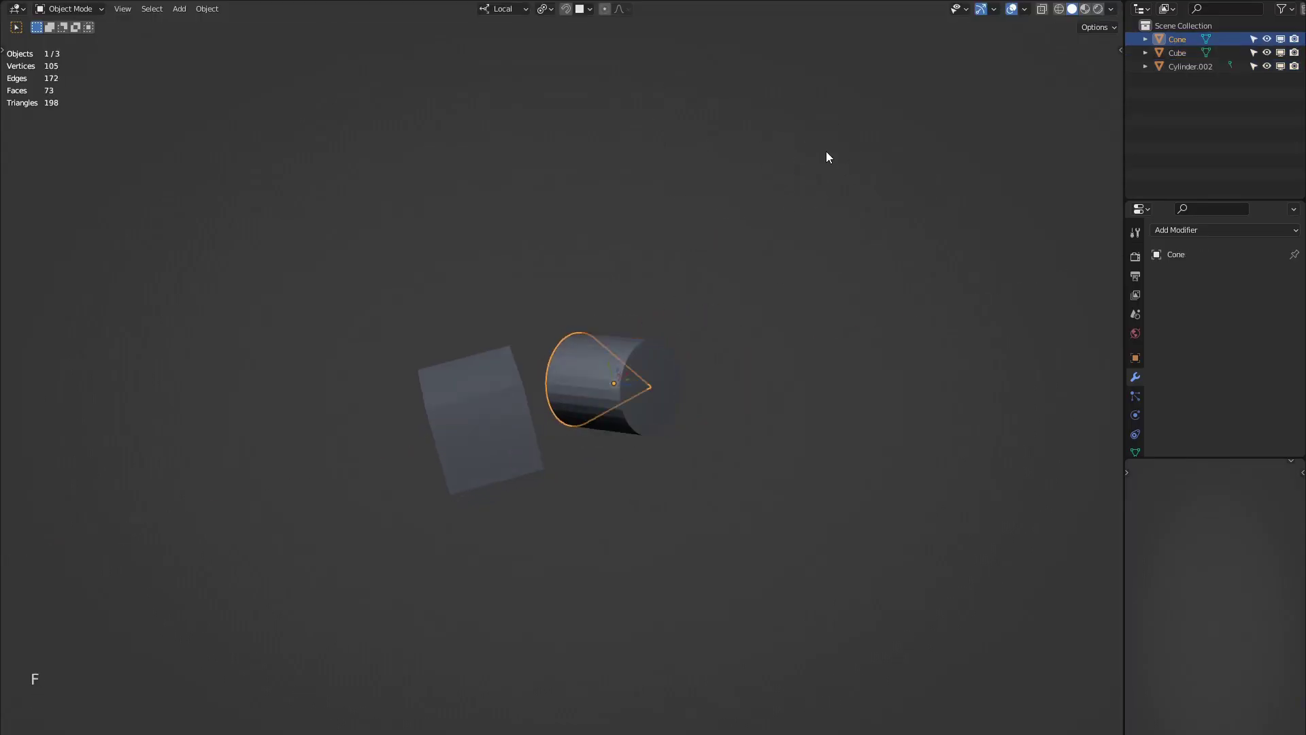
key("g")
left_click(826, 151)
middle_click_drag(825, 151, 719, 139)
key("r")
left_click(720, 137)
Add a sphere with the Create pie, move it beyond the cone, and select the cone.
key("f")
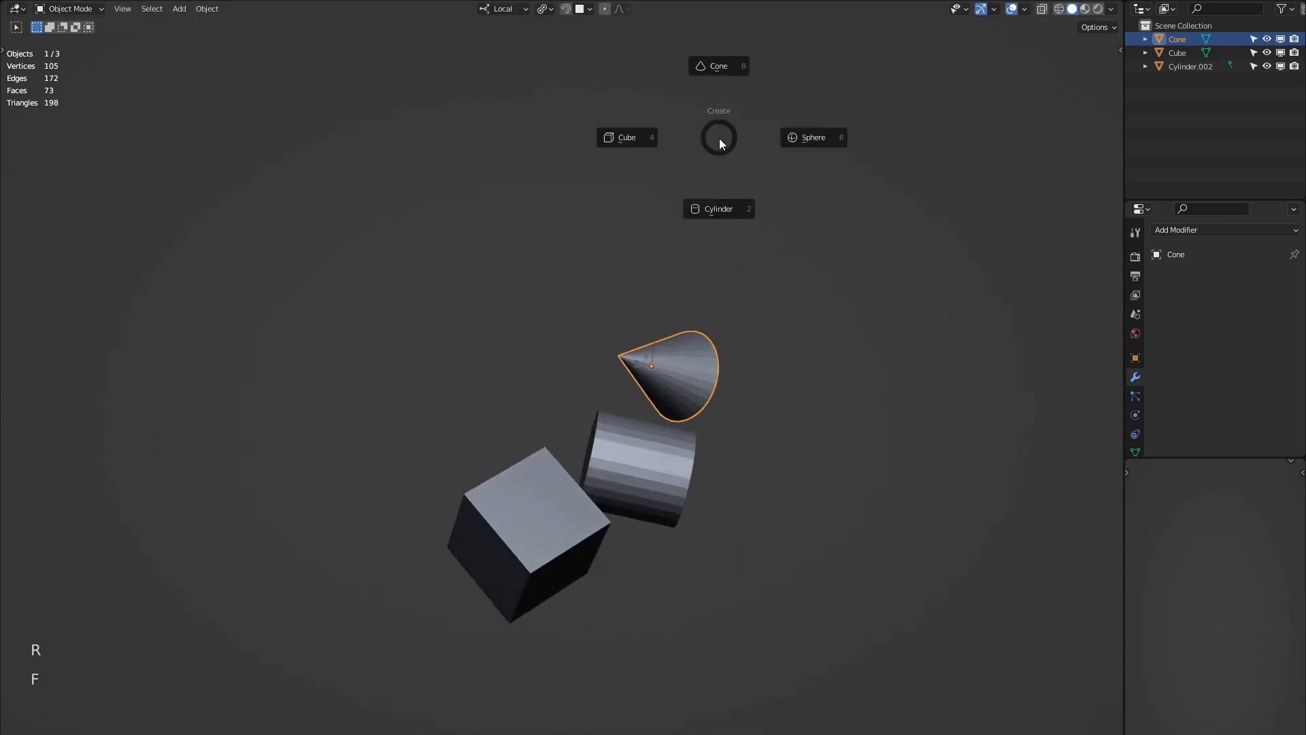
left_click(814, 138)
key("g")
left_click(718, 41)
middle_click_drag(719, 41, 719, 148)
left_click(625, 362)
key("Home")
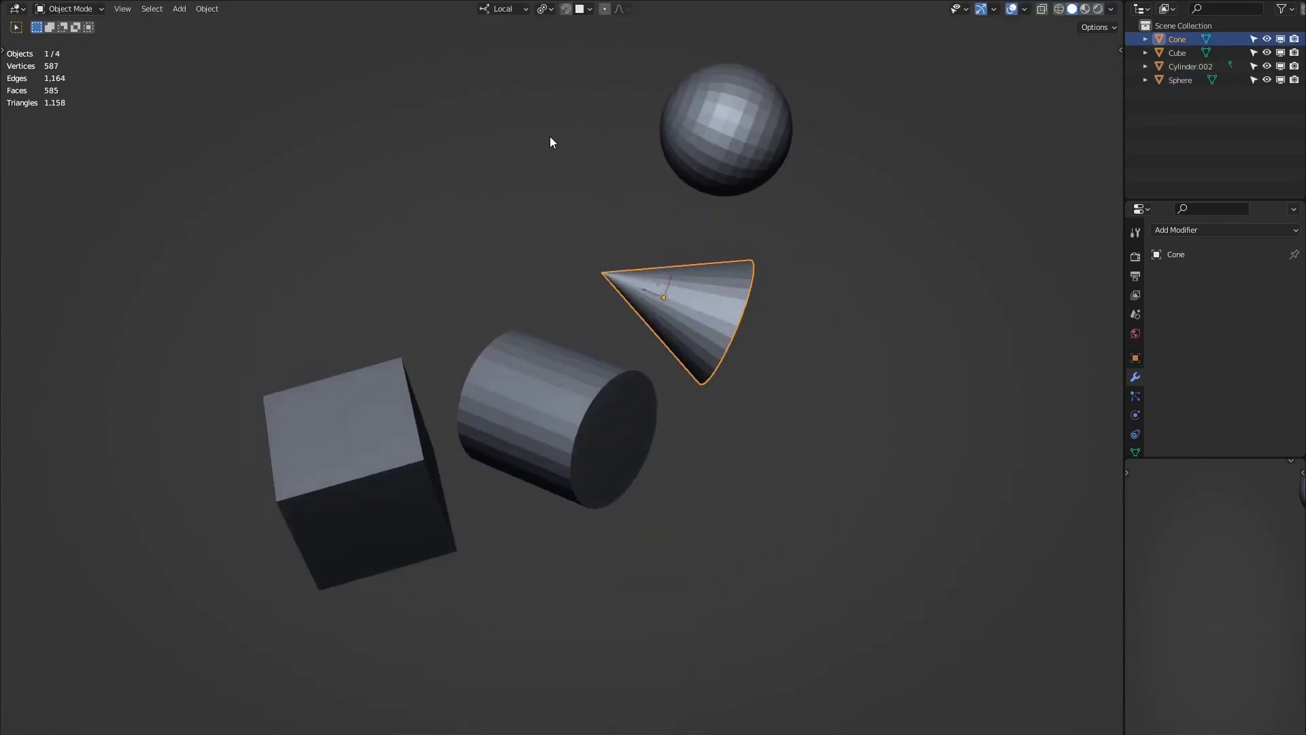